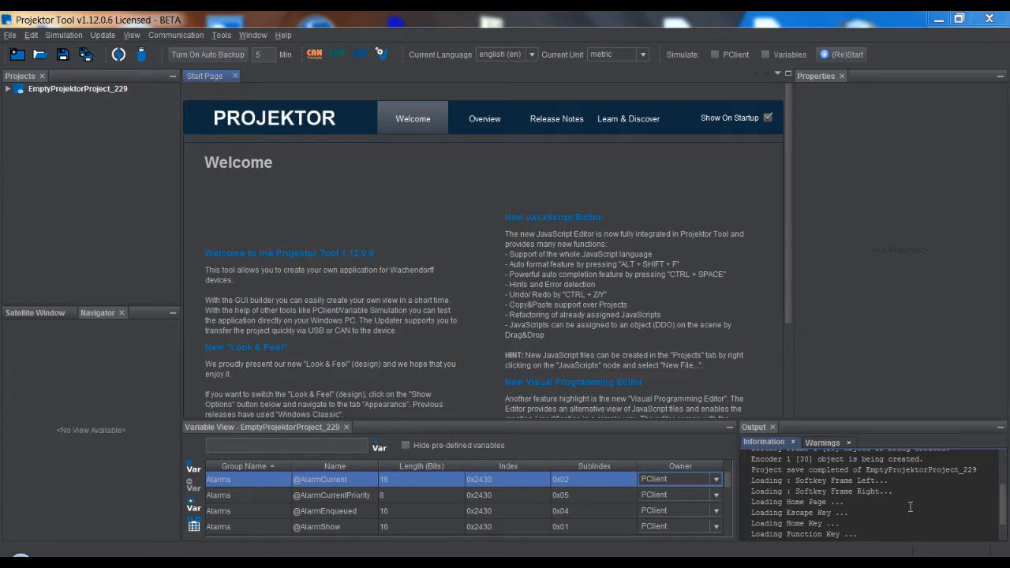
Preview the available look-and-feel skins in the appearance options, ending with Linux Metal, and leave the options without applying any
left_click(222, 35)
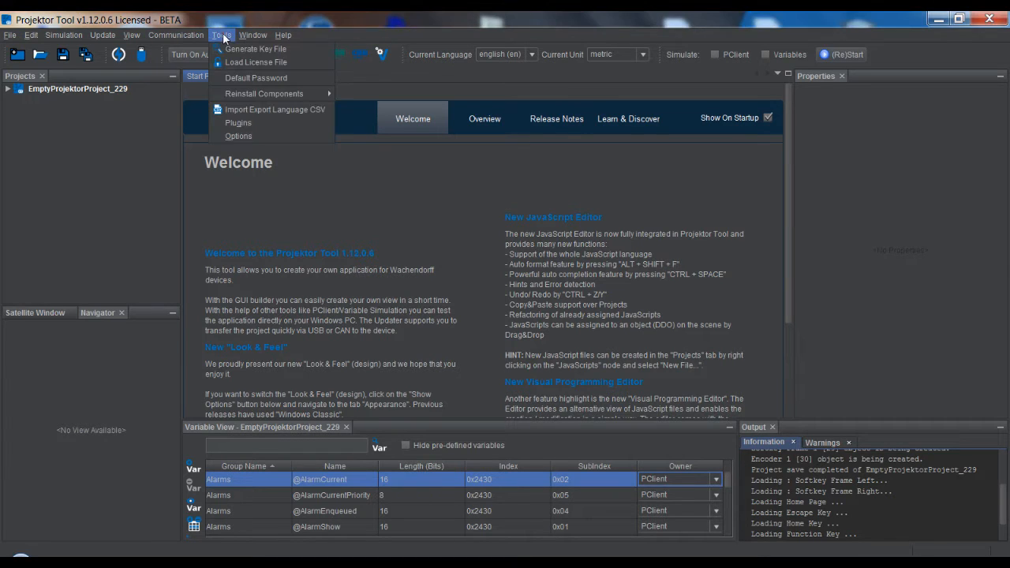
left_click(250, 135)
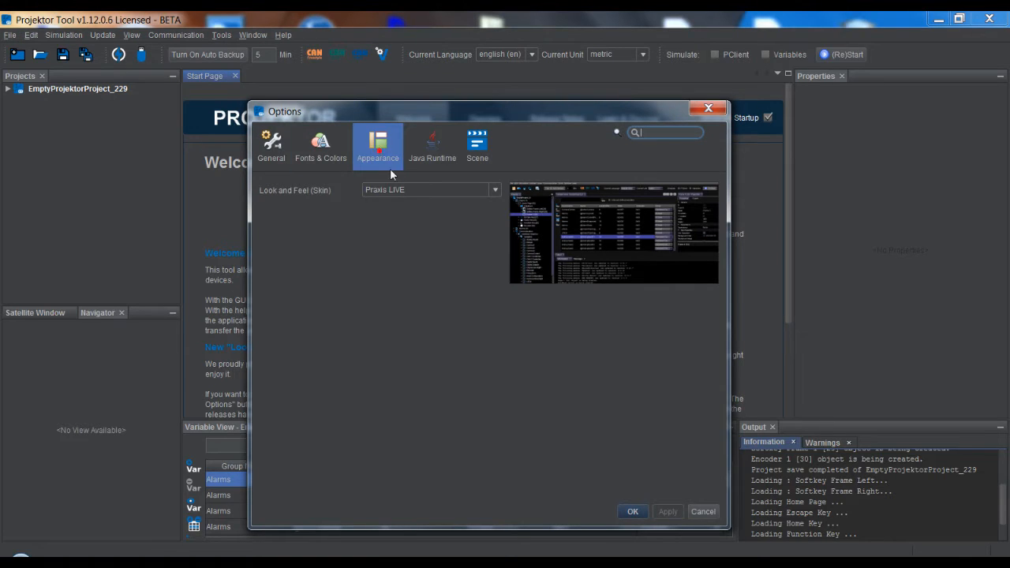
left_click(493, 191)
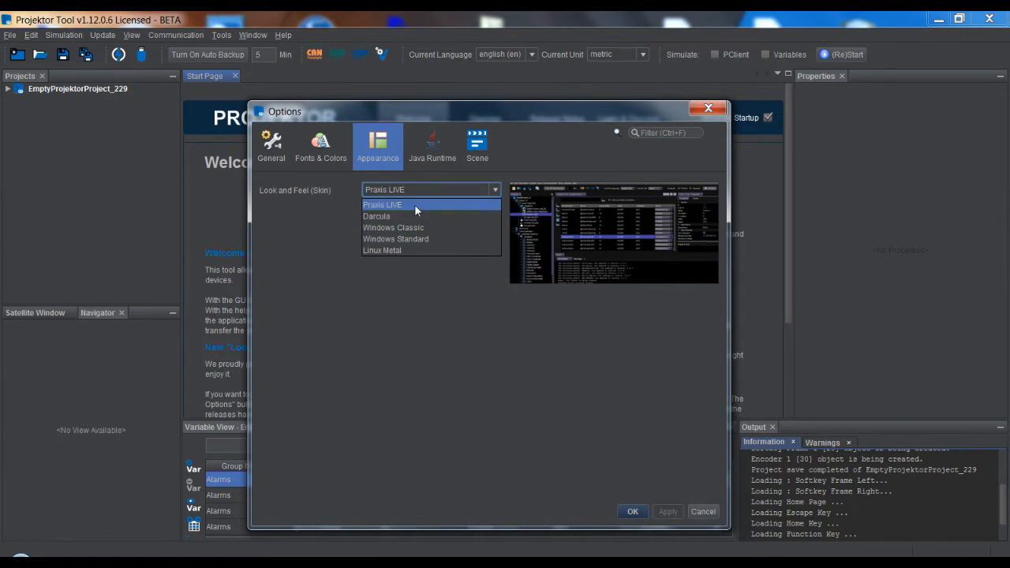
left_click(415, 204)
left_click(495, 190)
left_click(393, 227)
left_click(444, 191)
left_click(407, 239)
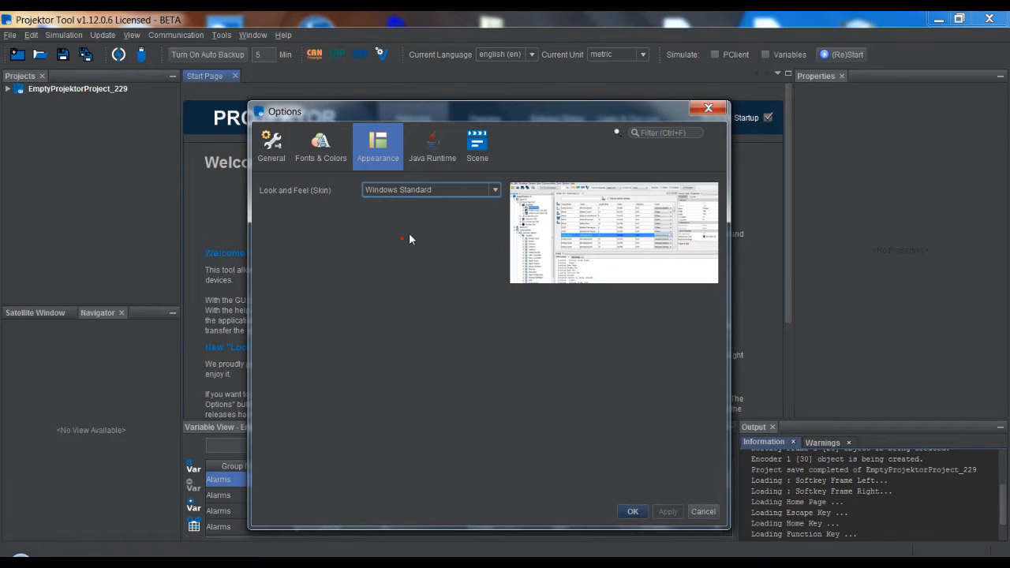
left_click(463, 197)
left_click(393, 250)
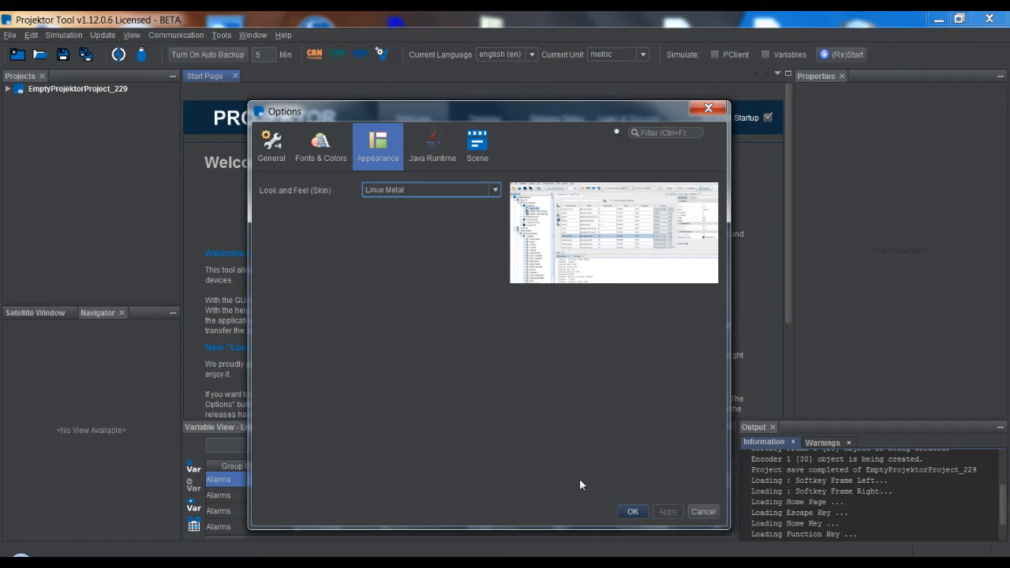
left_click(703, 513)
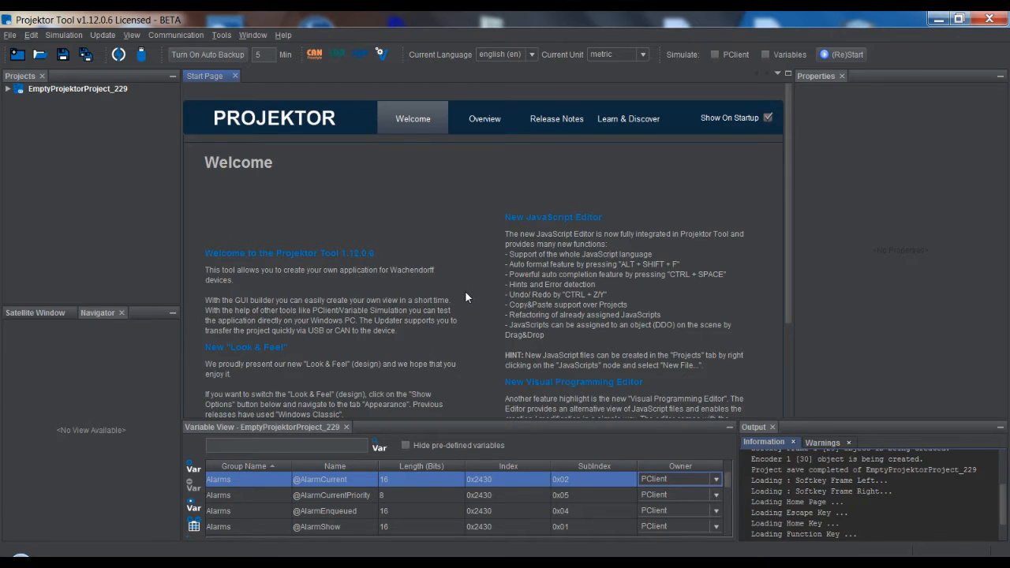
Expand the project and review the PClient / OS Update settings for OPUS A6 and the updater's transfer modes, closing both without transferring
left_click(68, 88)
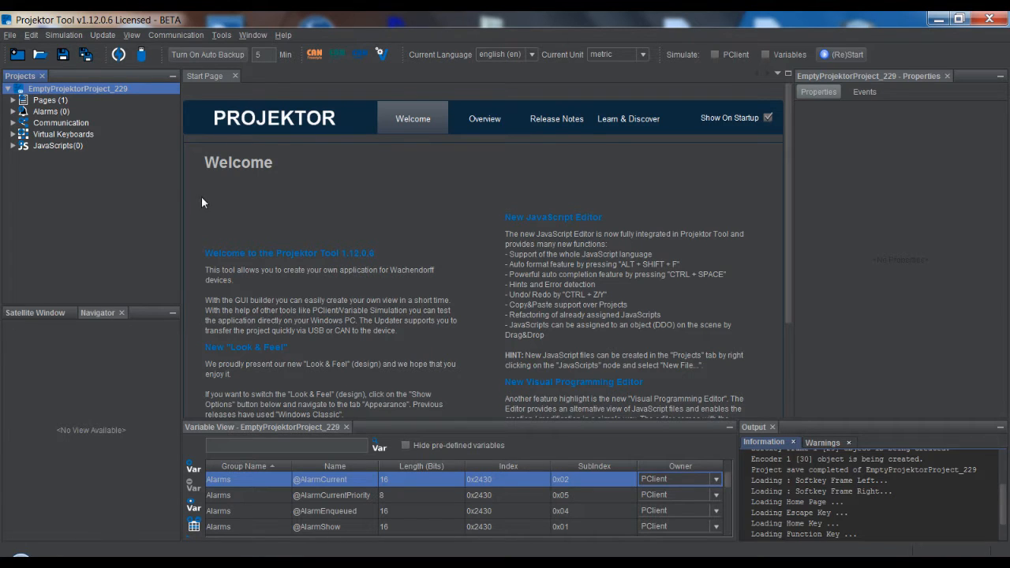
left_click(143, 56)
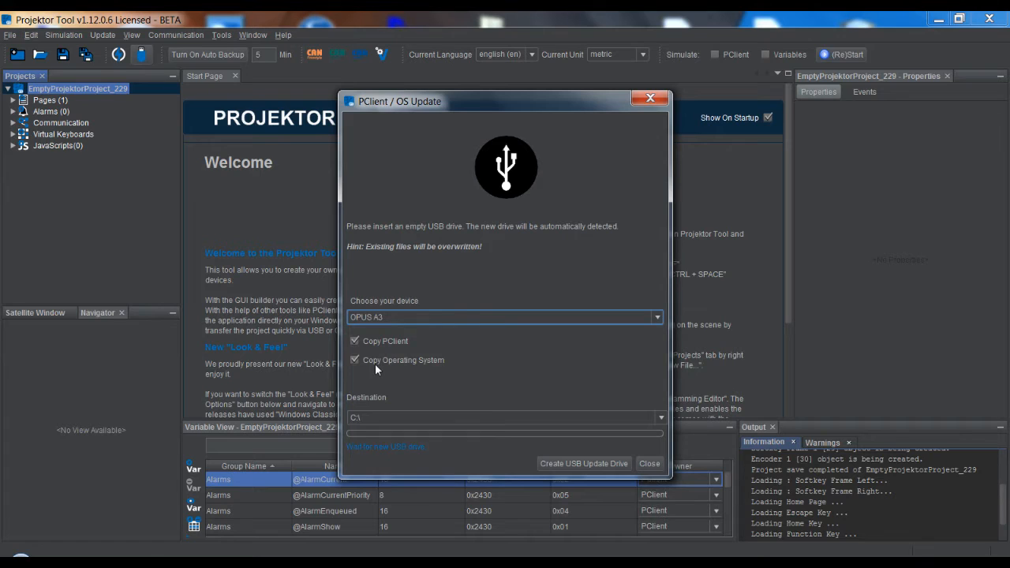
left_click(377, 317)
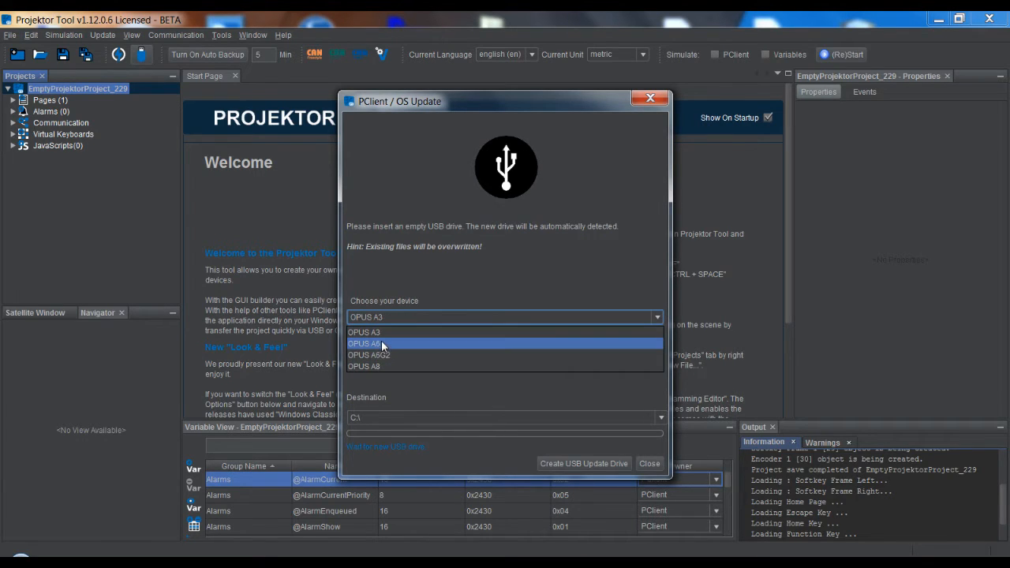
left_click(383, 343)
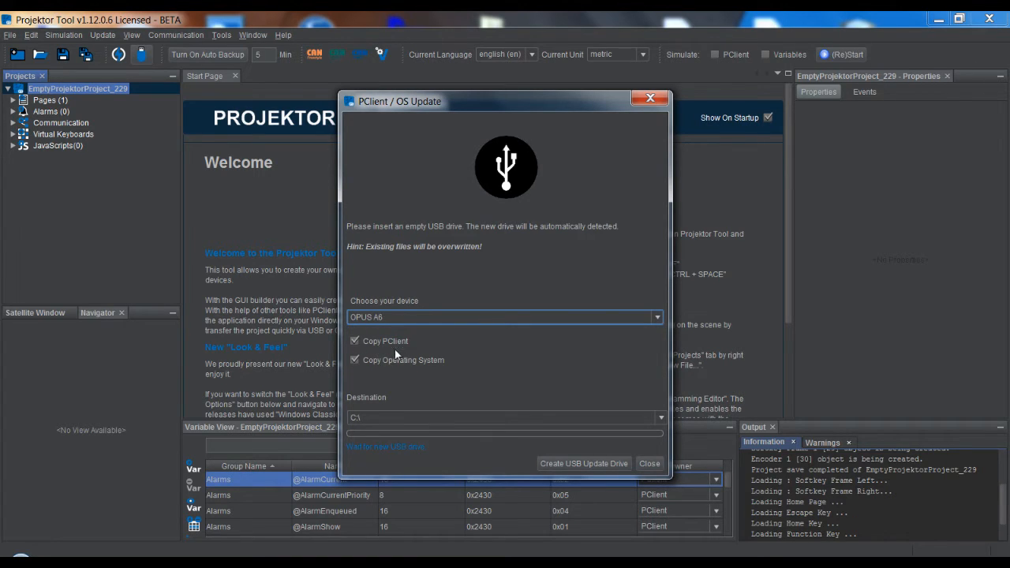
left_click(474, 417)
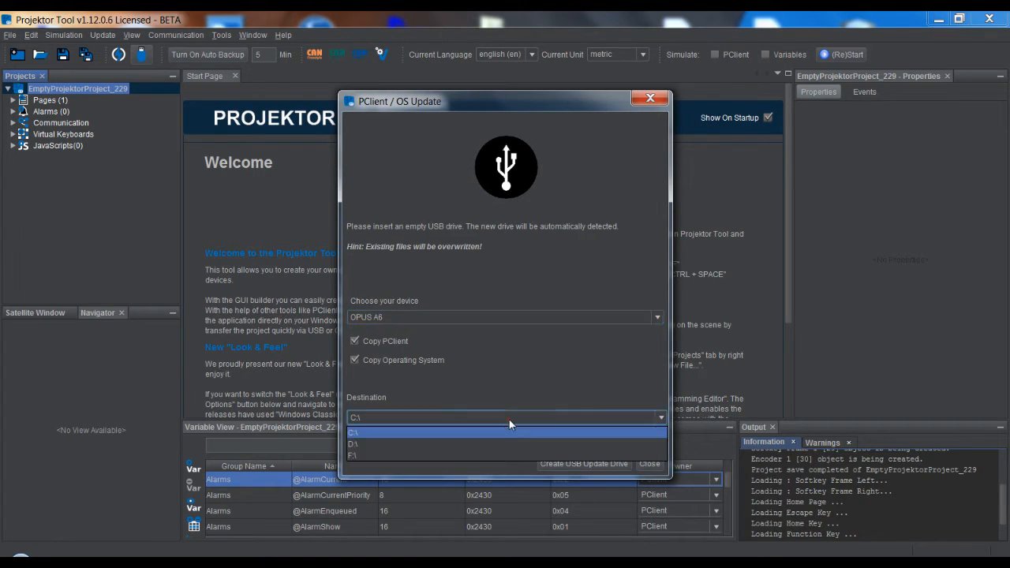
left_click(452, 415)
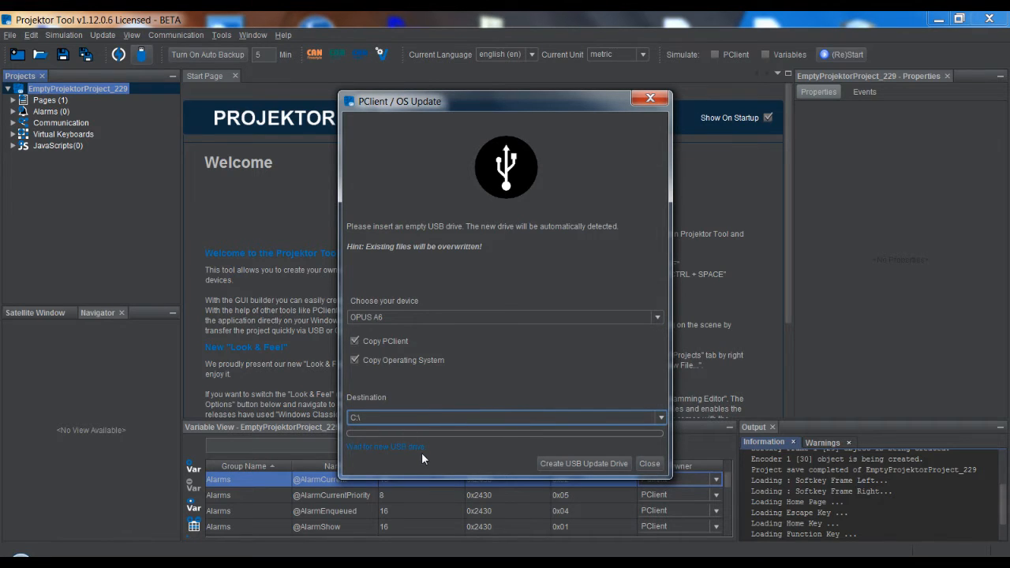
left_click(648, 464)
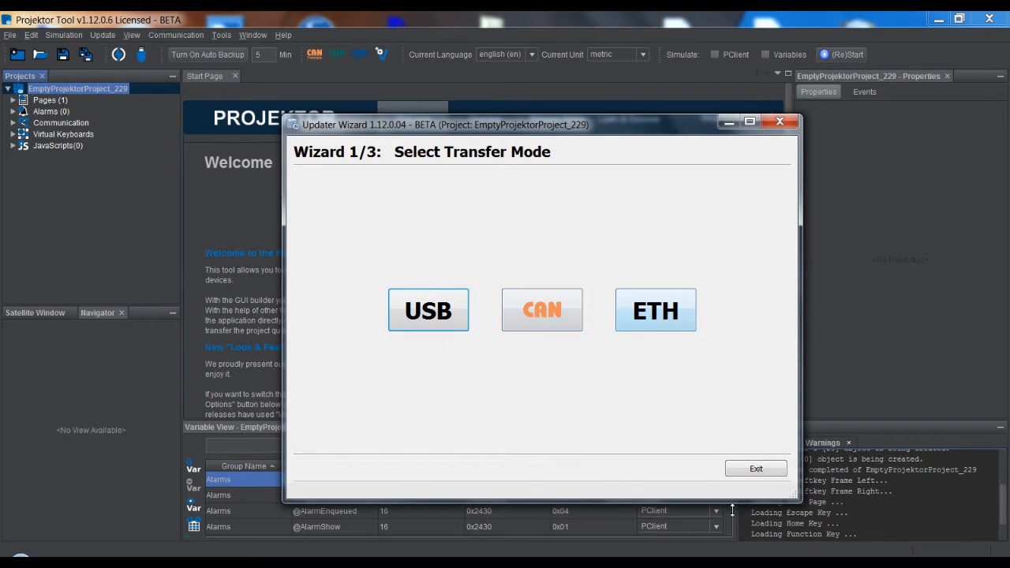
left_click(756, 468)
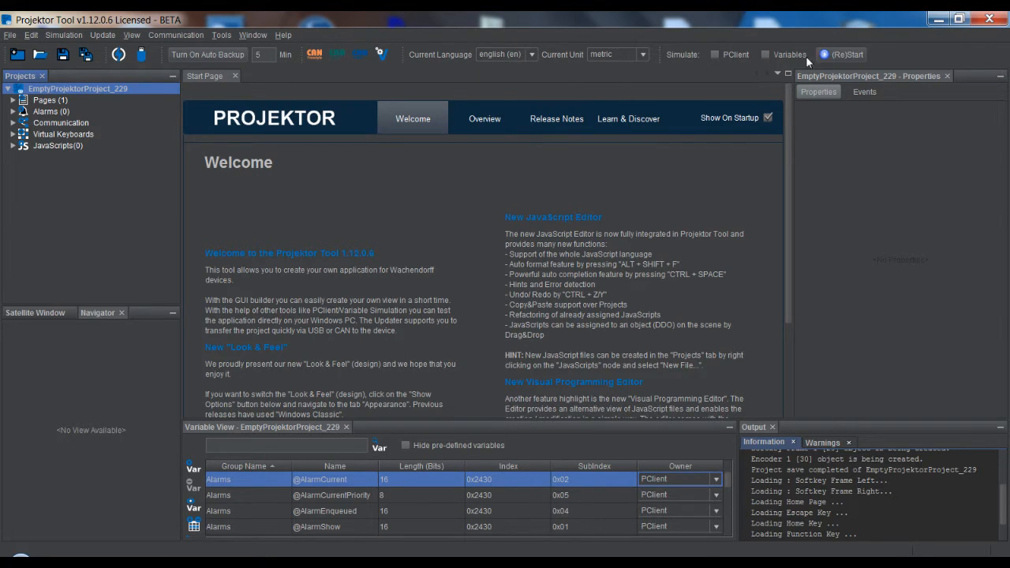
Enable PClient simulation, run the empty project in the simulator, accept the beta notice and close the simulator window
left_click(715, 55)
left_click(849, 55)
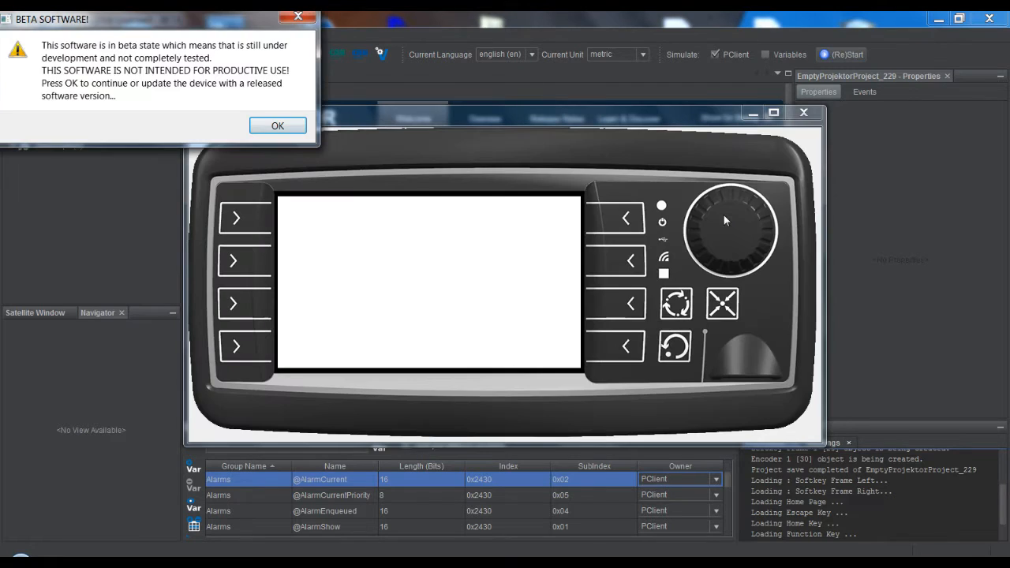
left_click(280, 128)
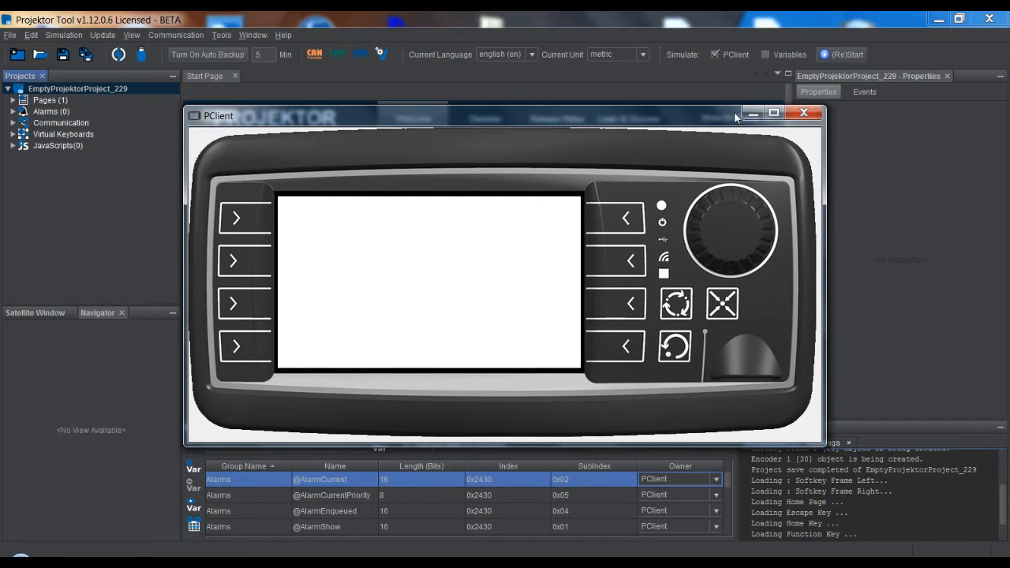
left_click_drag(700, 117, 648, 115)
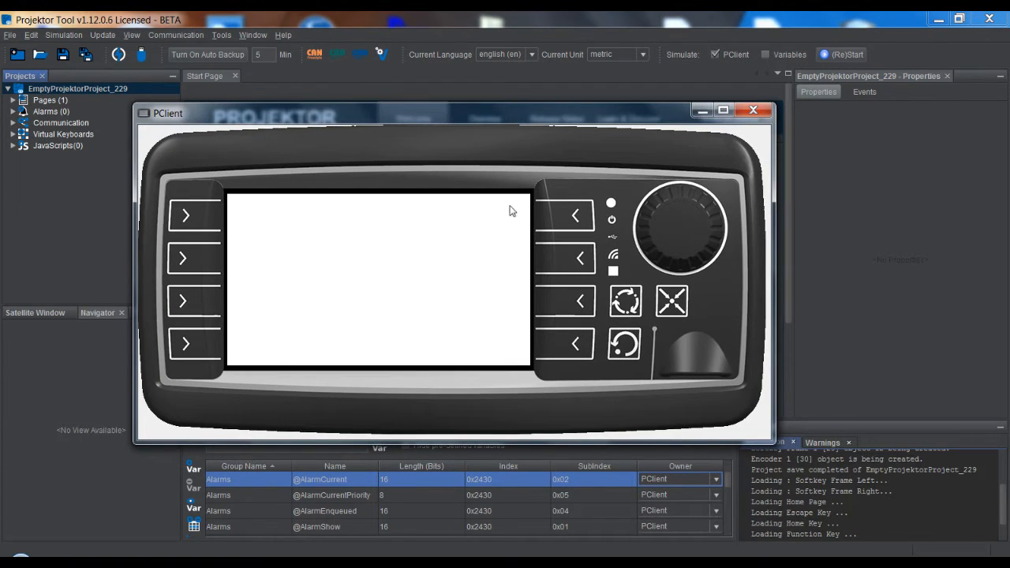
left_click(753, 112)
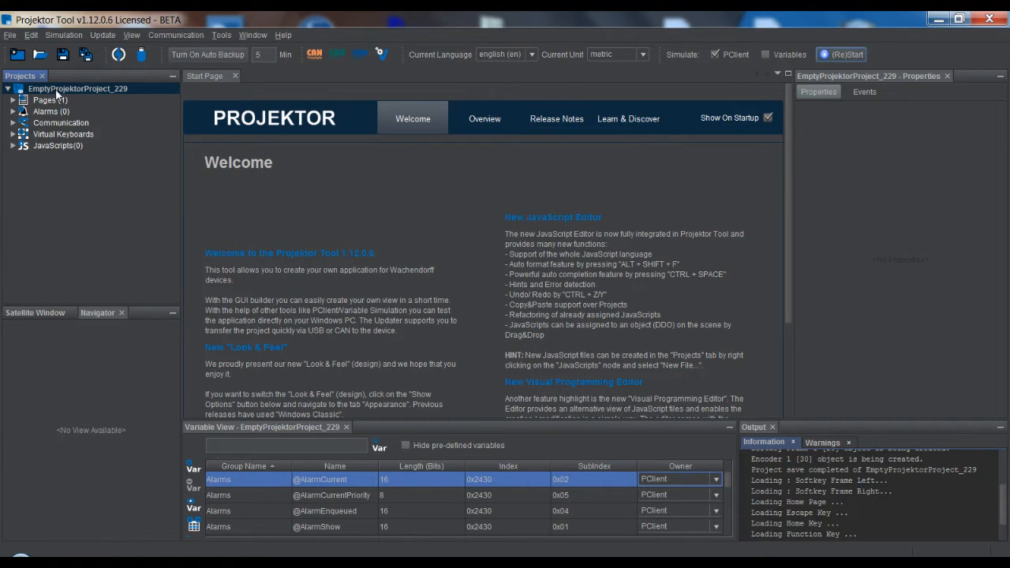
Open the project's Home Page and place a 480 × 272 frame that fills the display area
left_click(13, 100)
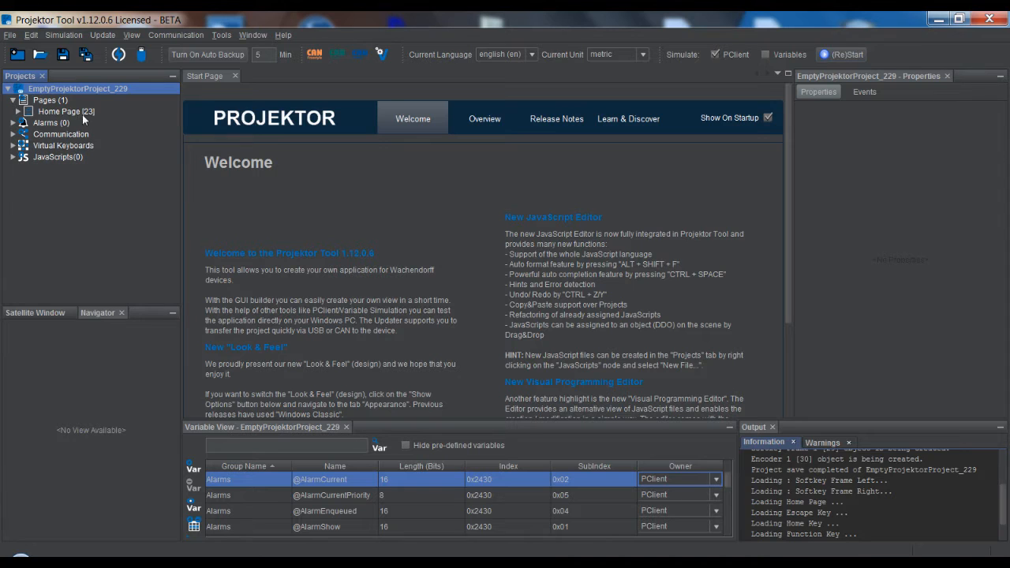
double_click(57, 112)
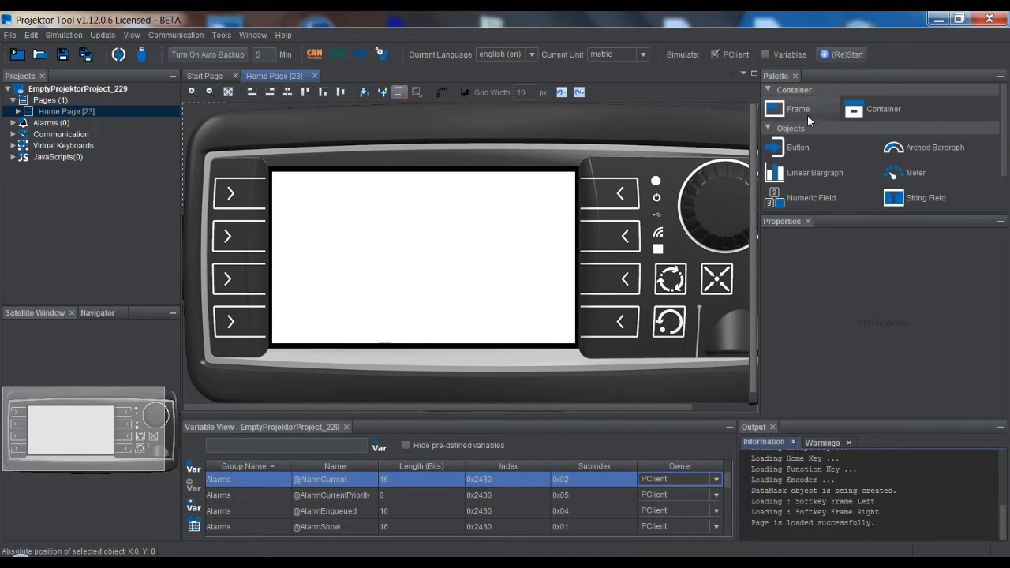
left_click_drag(808, 114, 332, 188)
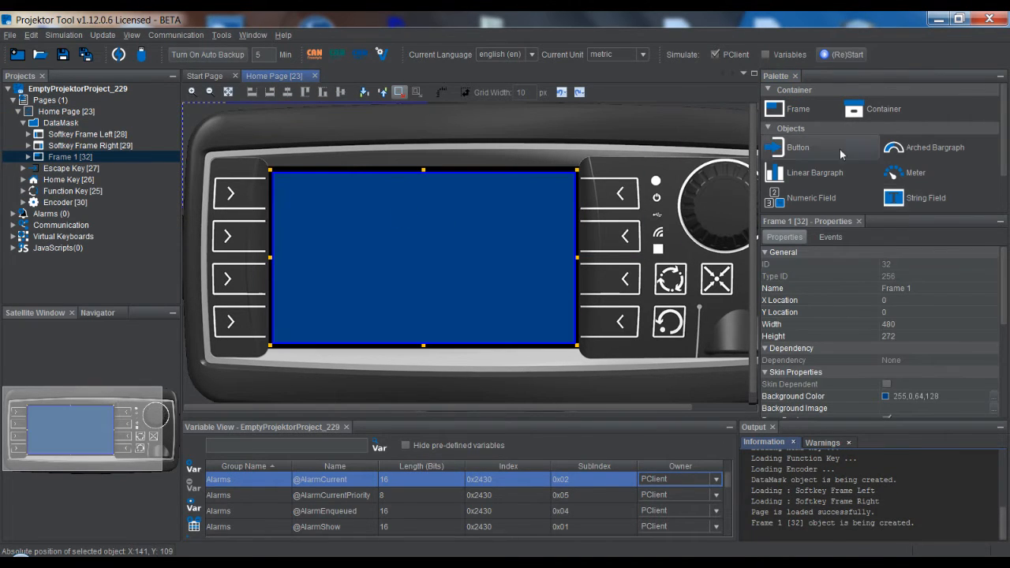
Add a numeric field in the frame's upper middle and a button below it at about X 181, Y 141
left_click_drag(808, 199, 374, 210)
left_click_drag(872, 153, 386, 258)
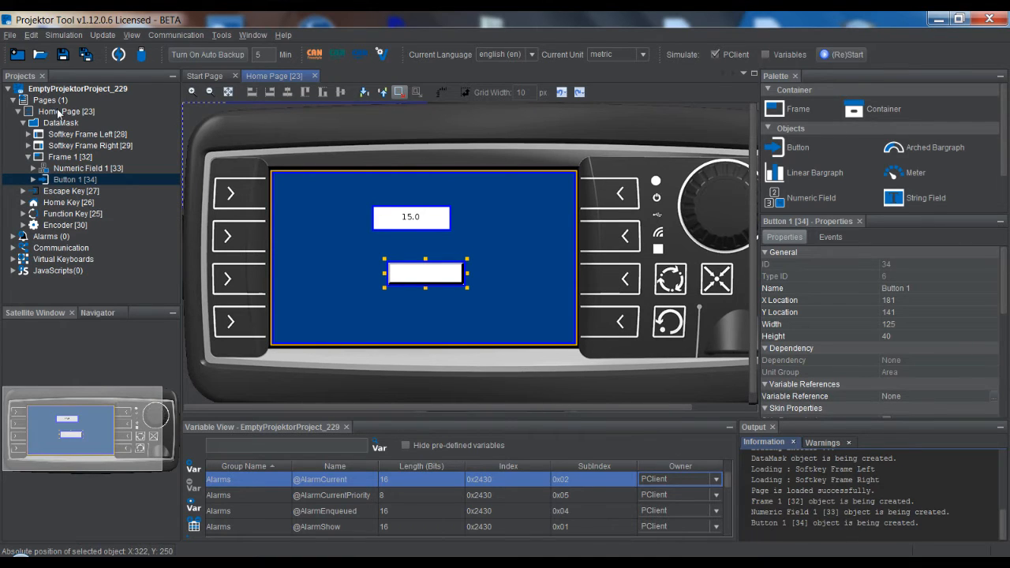
Select the frame, the numeric field and the button one after another in the project tree to compare their properties
left_click(59, 160)
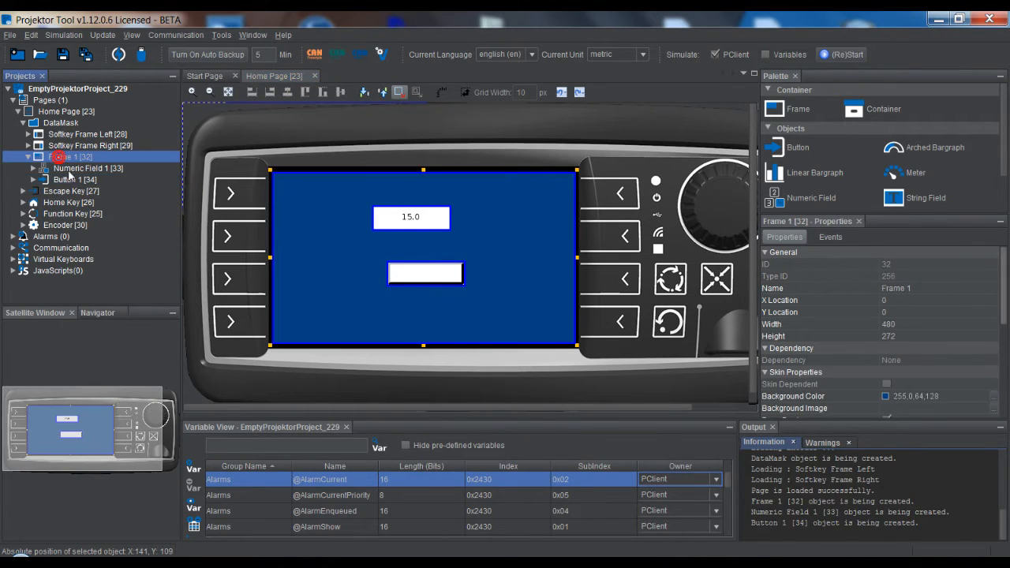
left_click(70, 168)
left_click(67, 180)
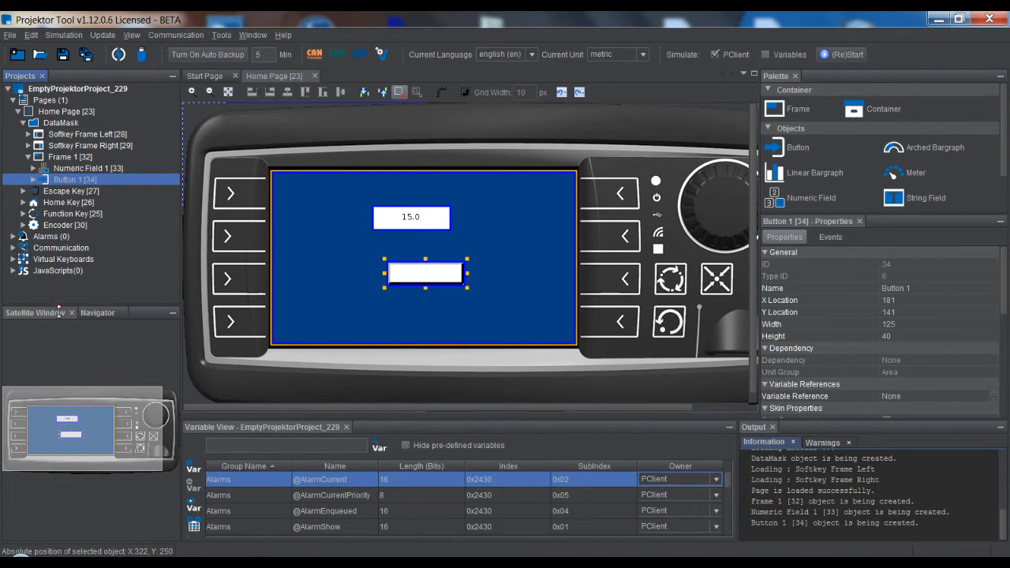
Give the project tree more height and inspect the Home Page layout at different zoom levels using the satellite overview
left_click_drag(58, 311, 59, 376)
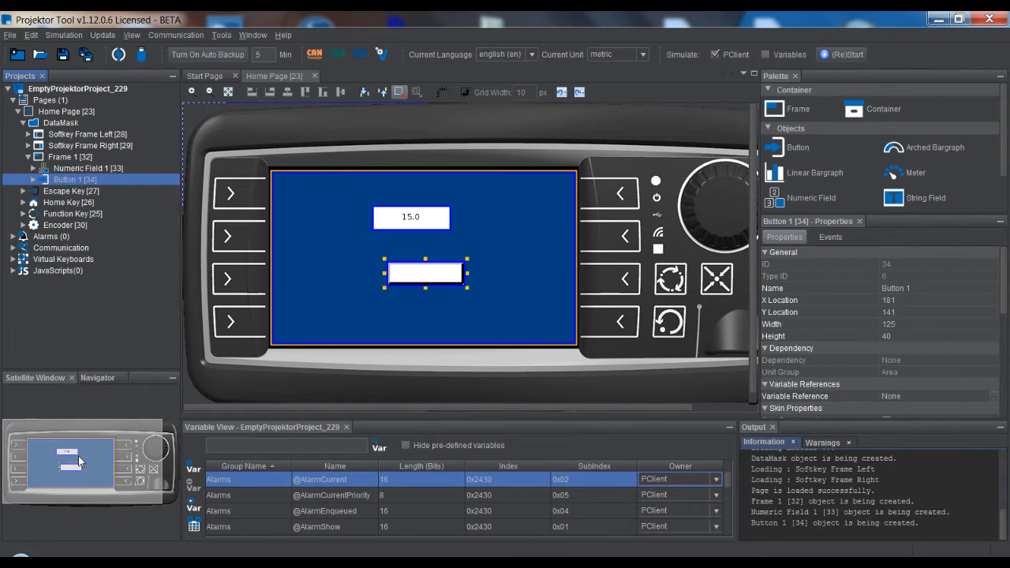
mouse_move(80, 459)
left_mouse_down()
mouse_move(61, 461)
mouse_move(106, 467)
mouse_move(108, 476)
mouse_move(90, 463)
mouse_move(80, 489)
mouse_move(64, 481)
mouse_move(85, 469)
left_mouse_up()
scroll(366, 267, "down", 1)
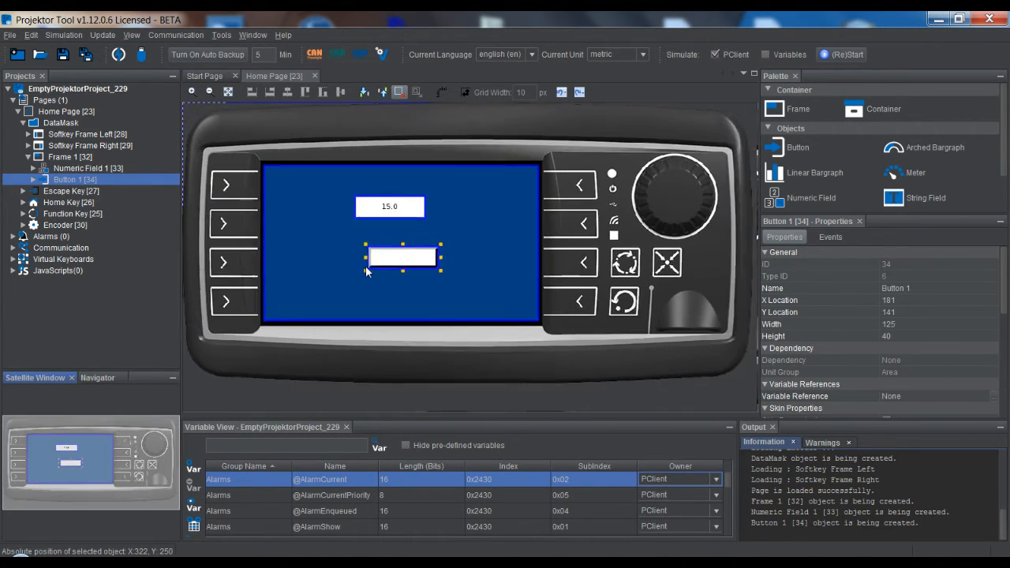
scroll(367, 271, "down", 2)
scroll(402, 304, "down", 1)
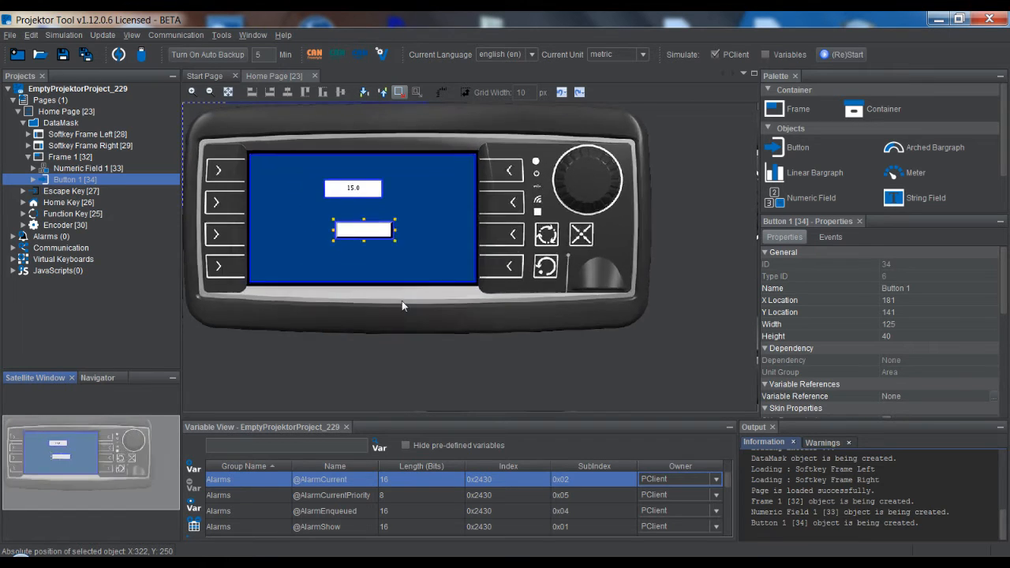
scroll(386, 294, "up", 5)
left_click_drag(71, 481, 83, 456)
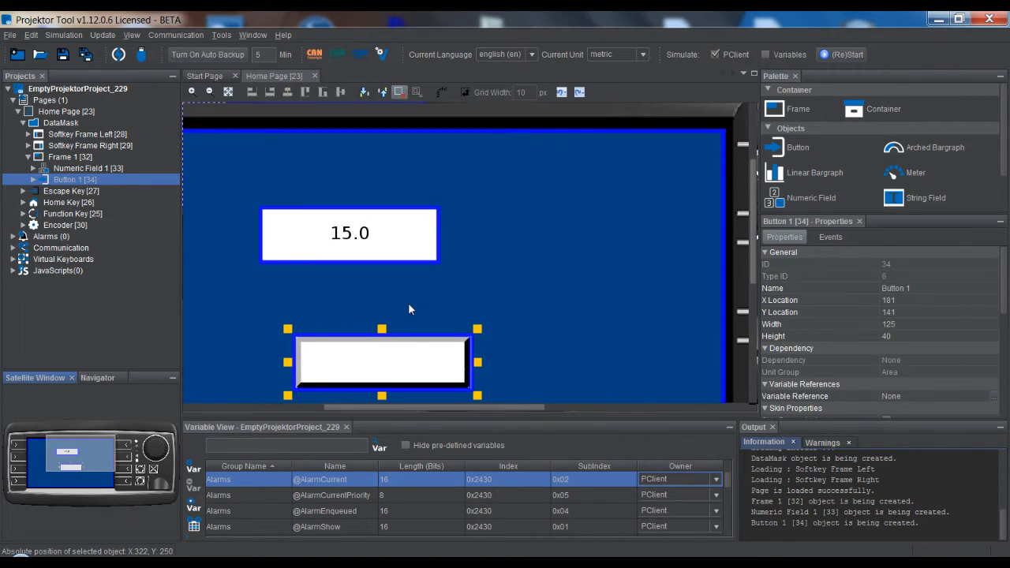
scroll(409, 305, "down", 4)
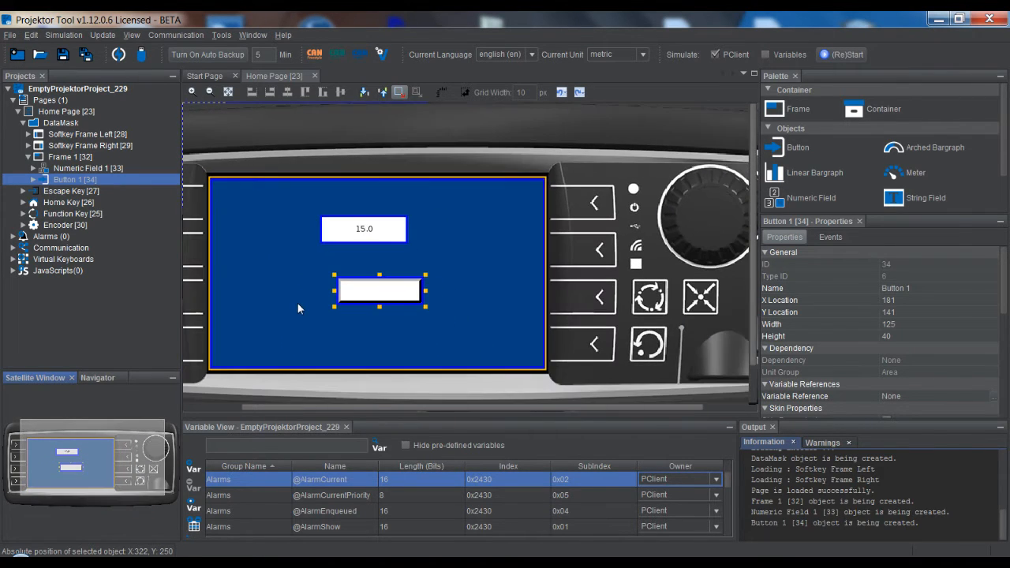
left_click_drag(416, 407, 375, 405)
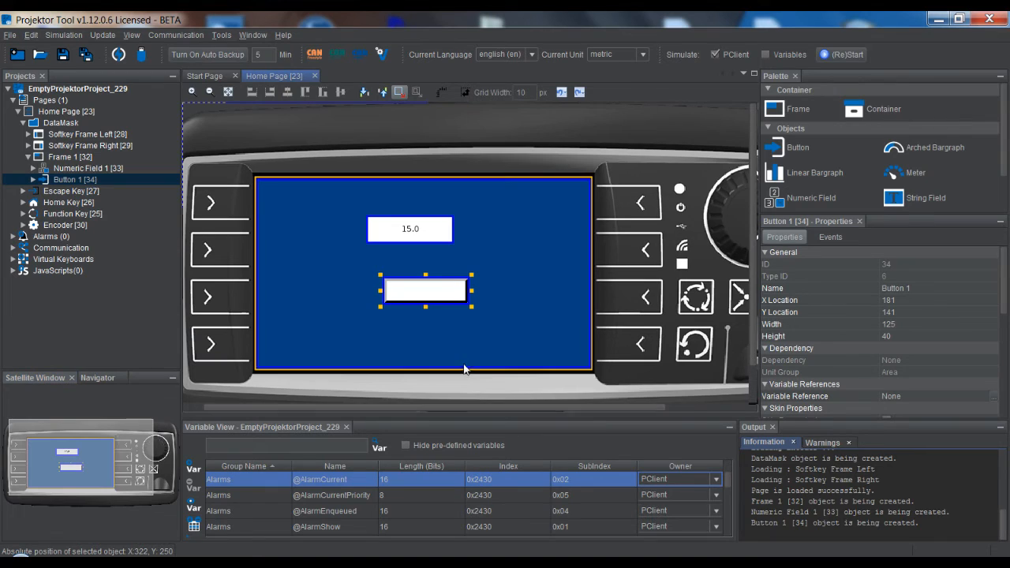
scroll(442, 331, "up", 1)
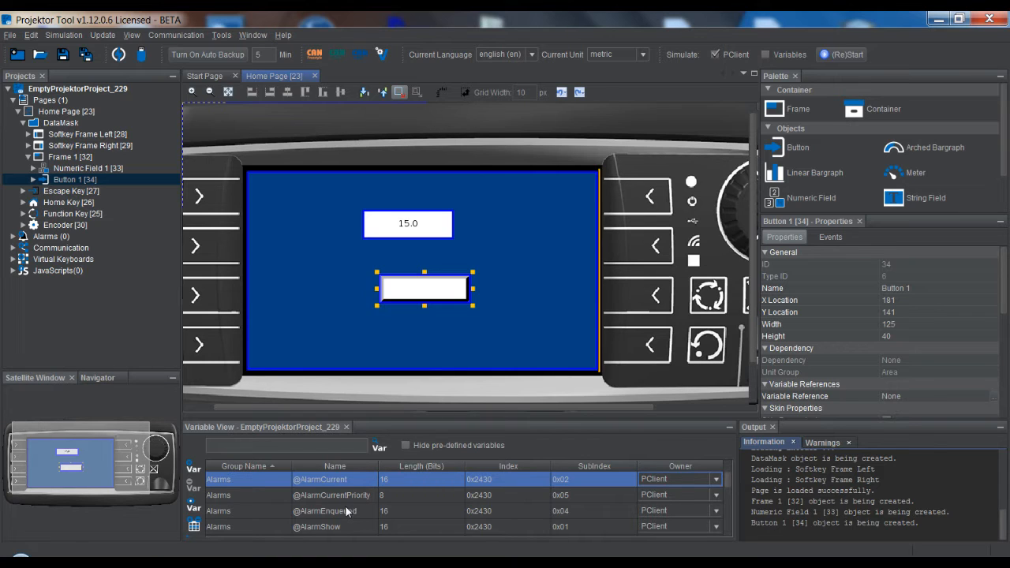
Look through the project's predefined variables from the Alarms group to the Visibility group and return to the start of the list
scroll(358, 502, "down", 10)
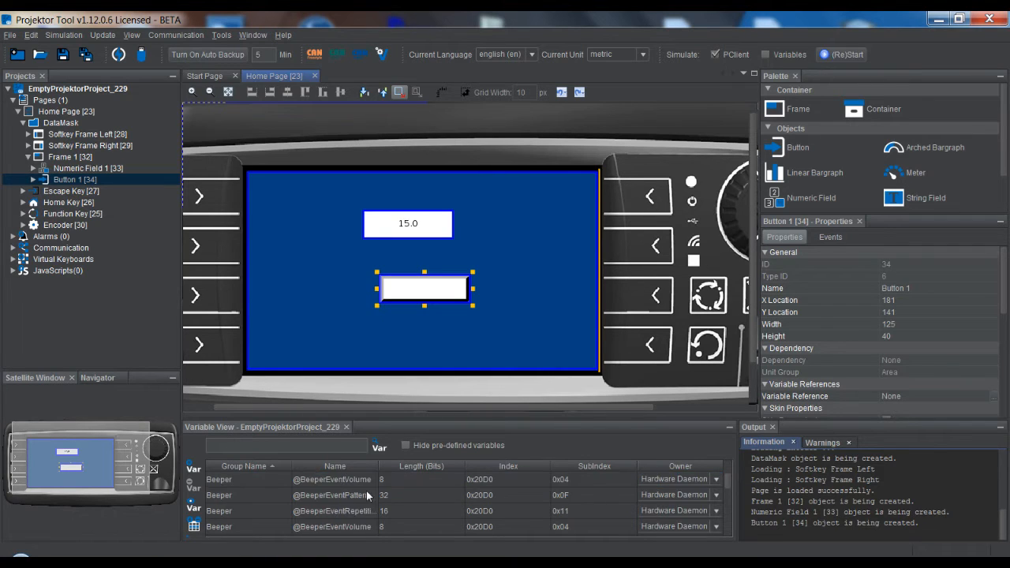
scroll(358, 506, "down", 12)
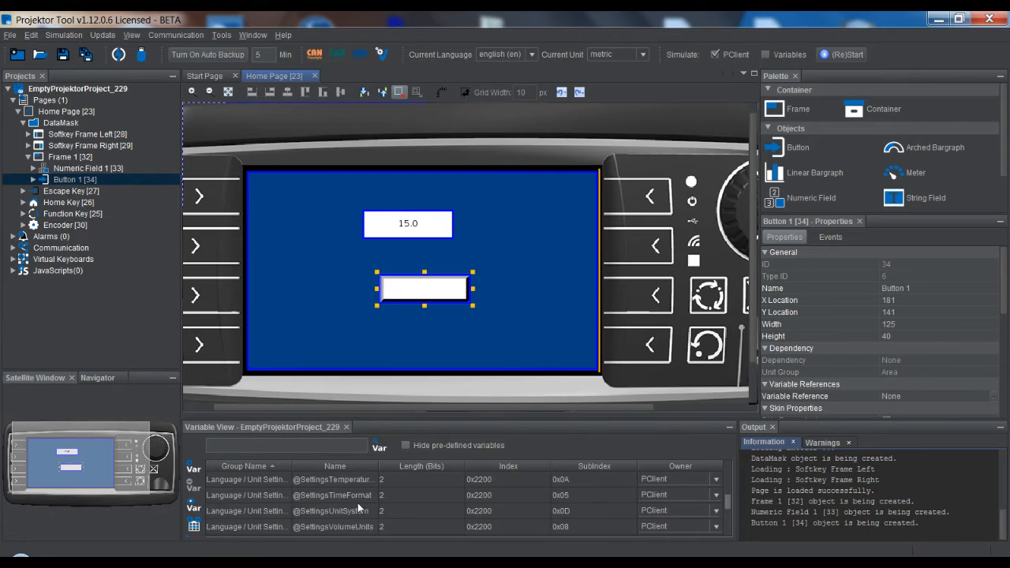
scroll(358, 503, "down", 10)
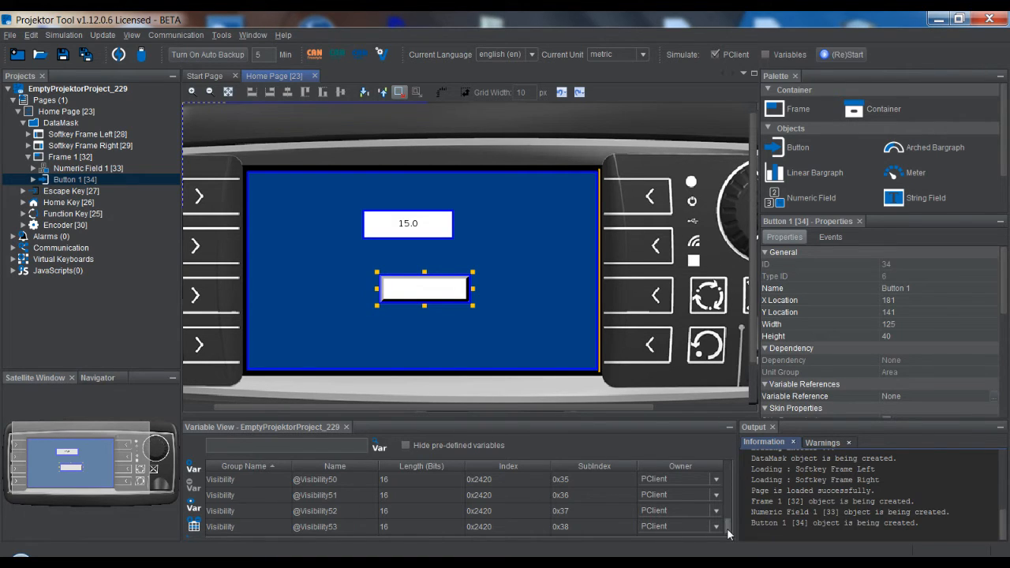
left_click_drag(728, 534, 726, 462)
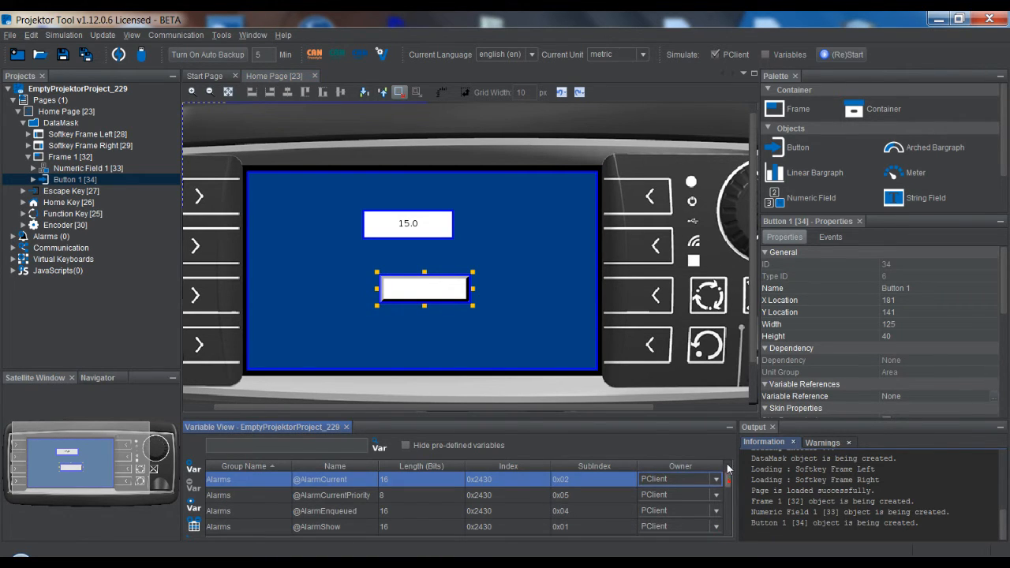
left_click(334, 511)
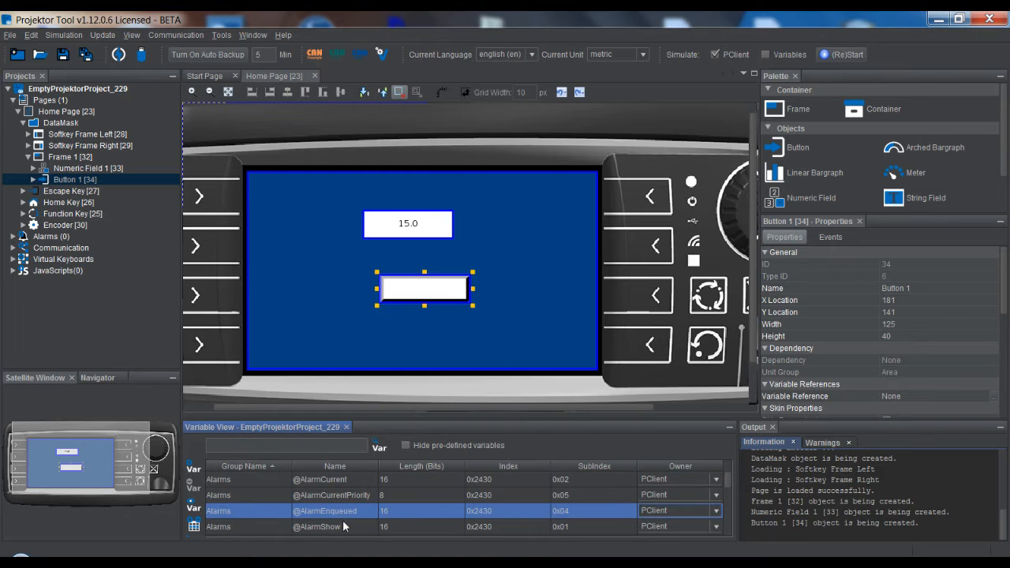
left_click(345, 521)
right_click(333, 510)
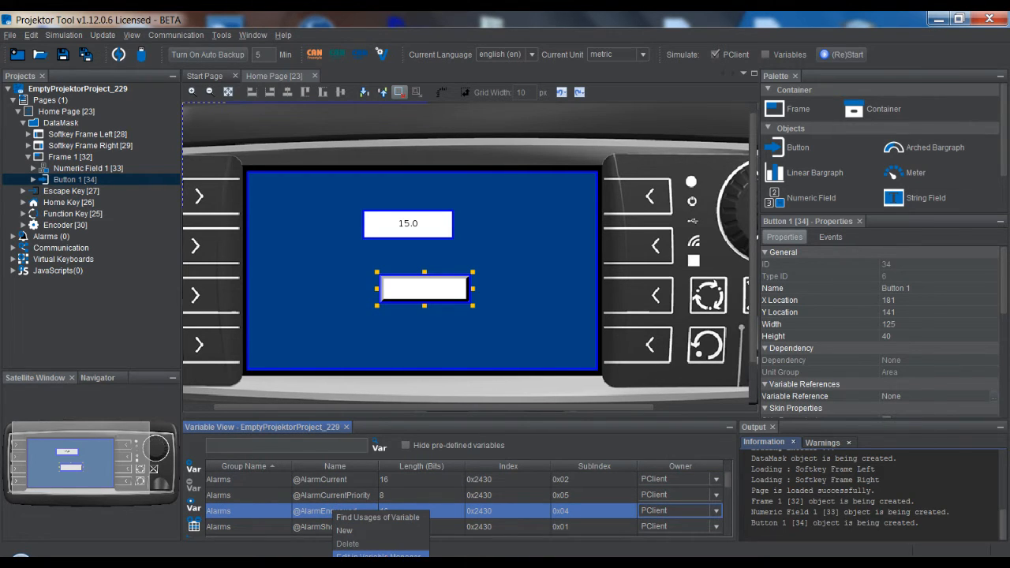
left_click(401, 555)
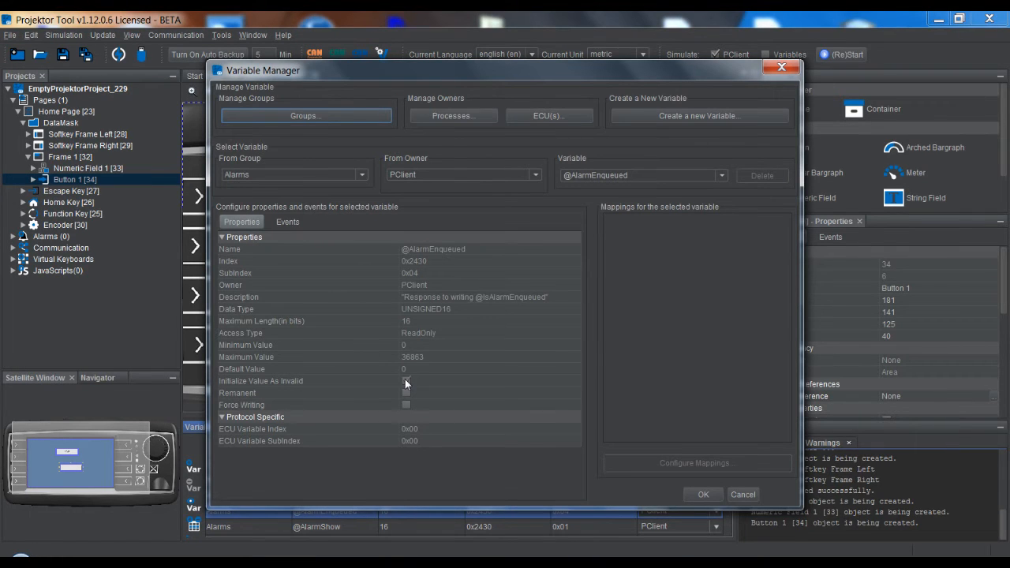
left_click(742, 495)
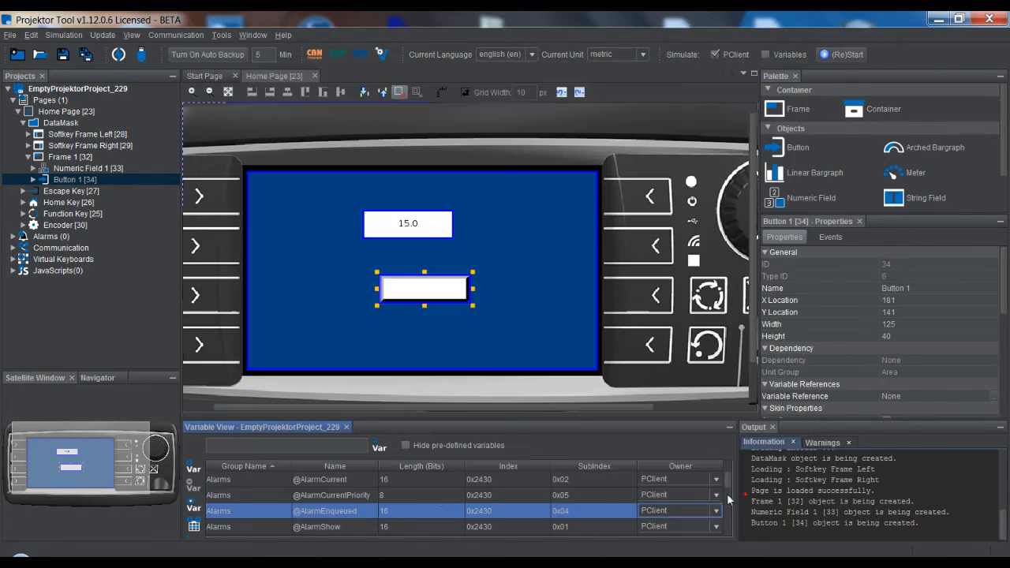
Add a new variable to the project and hide the pre-defined variables in the variable list
left_click(195, 469)
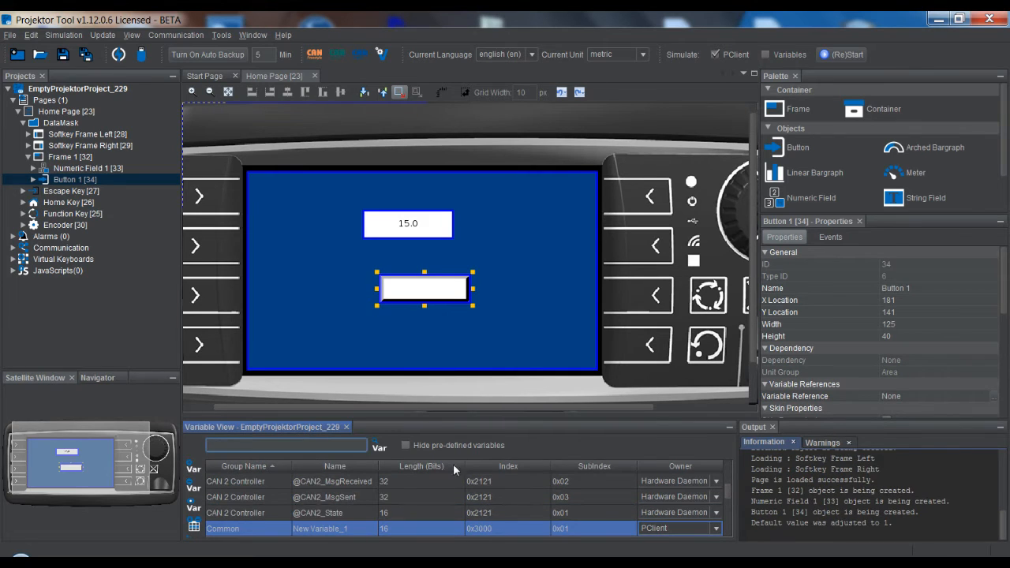
left_click(405, 445)
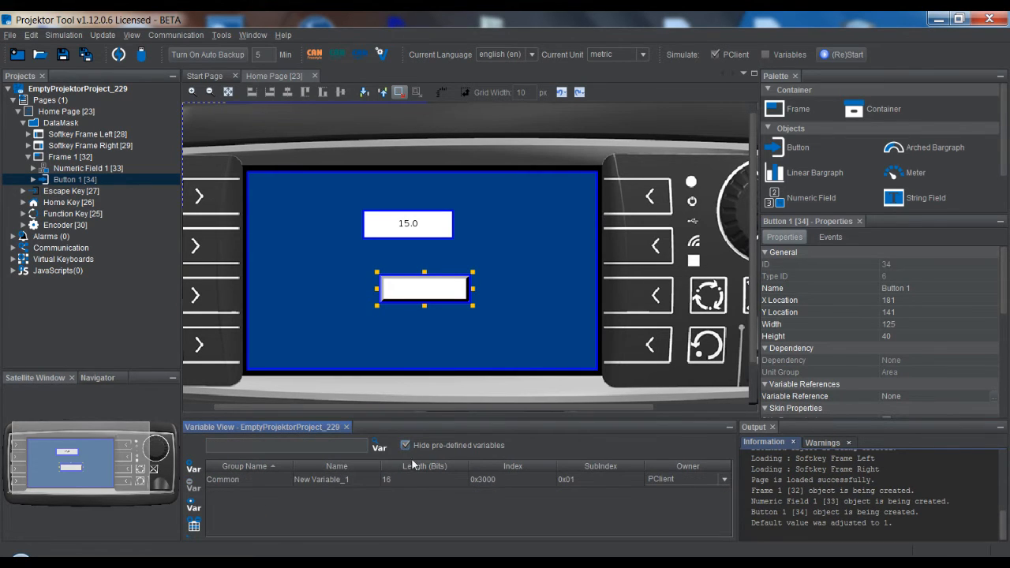
Try the INTEGER32 data type for the new variable in the Variable Manager and discard the change
left_click(334, 479)
right_click(335, 478)
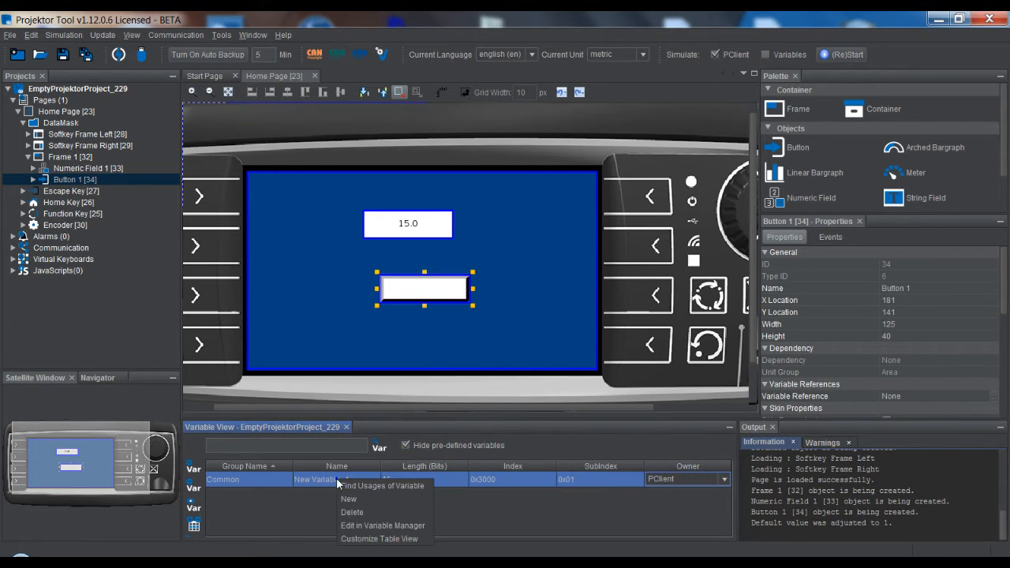
left_click(365, 525)
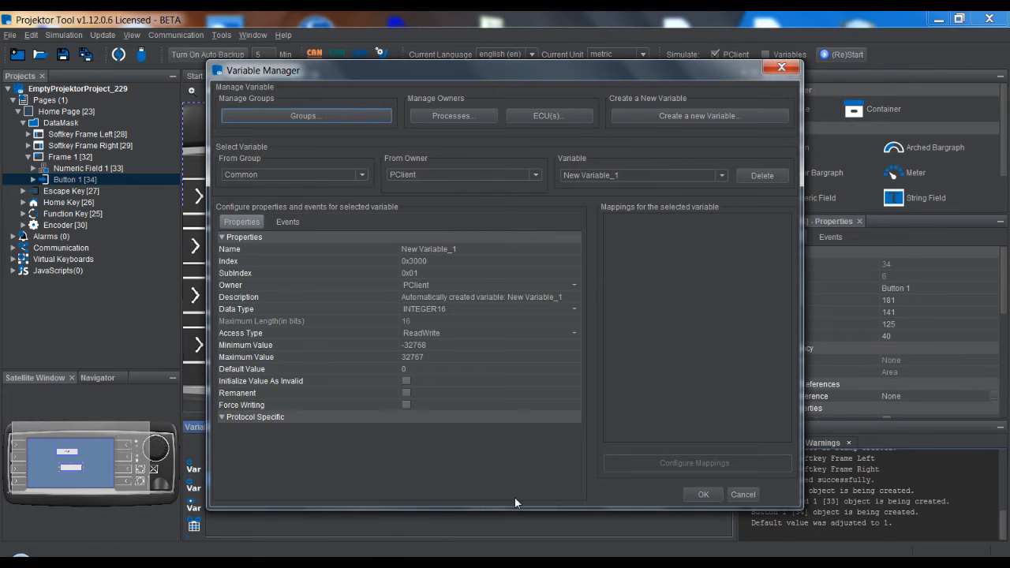
left_click(573, 303)
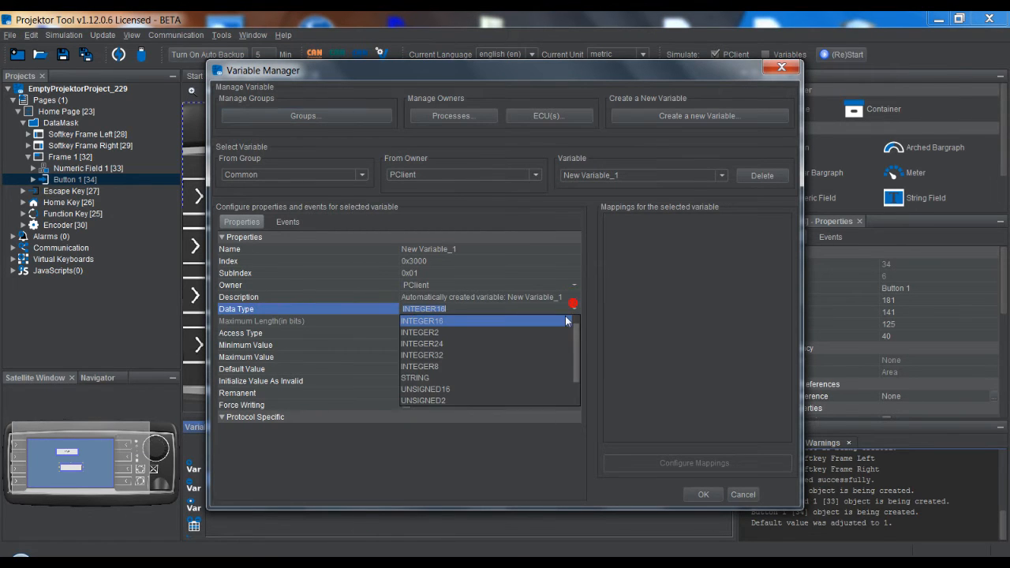
left_click(449, 356)
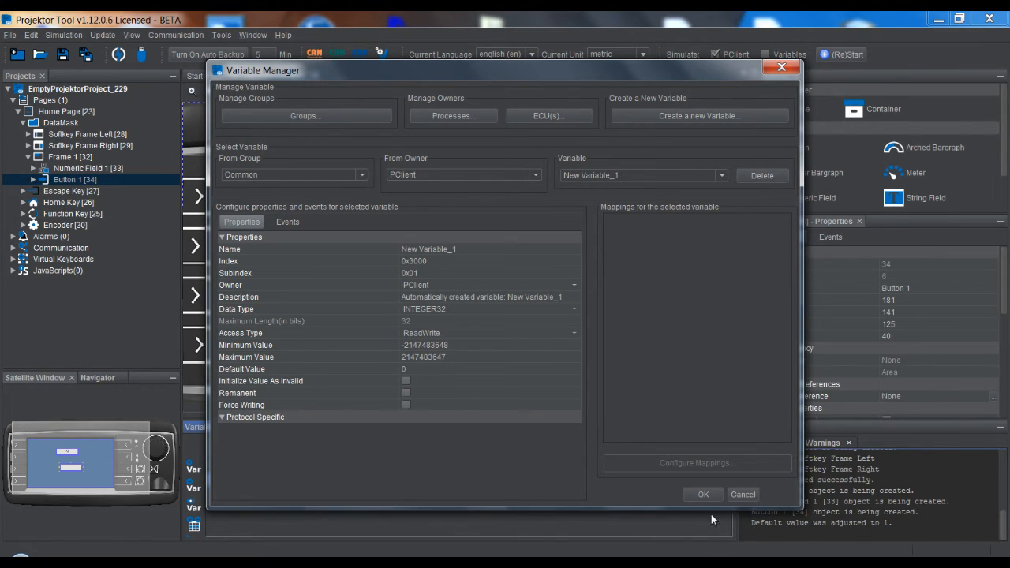
left_click(733, 494)
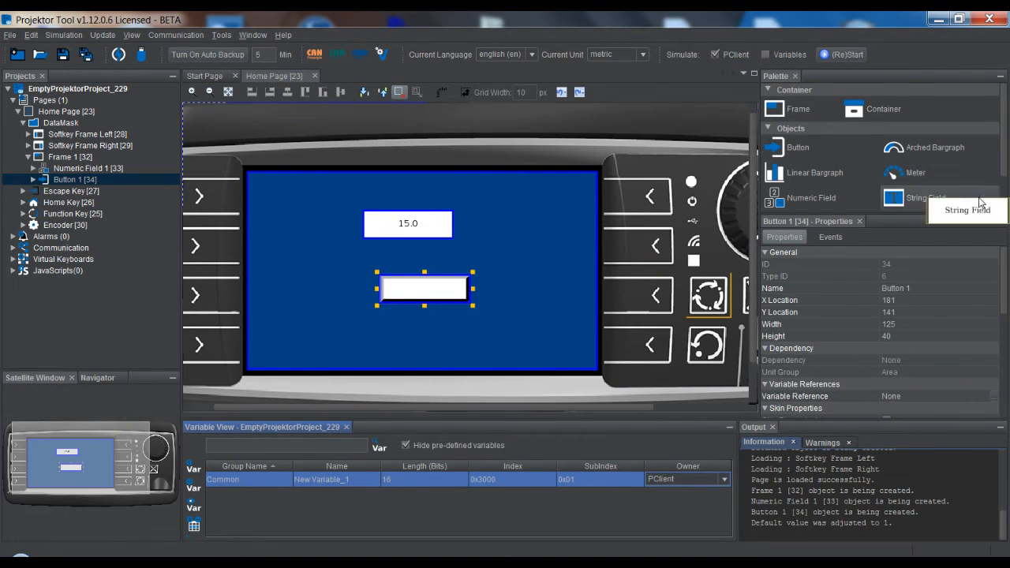
Give the Palette more height so its objects down to List and Picture Graphic show, and select Frame 1 on the page
left_click(879, 213)
left_click_drag(881, 220, 876, 273)
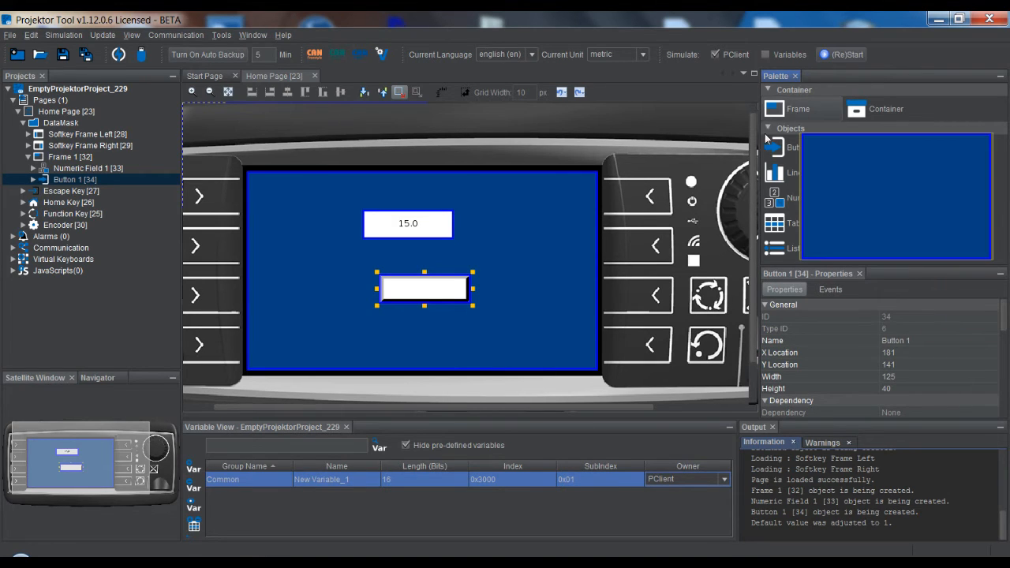
left_click(514, 221)
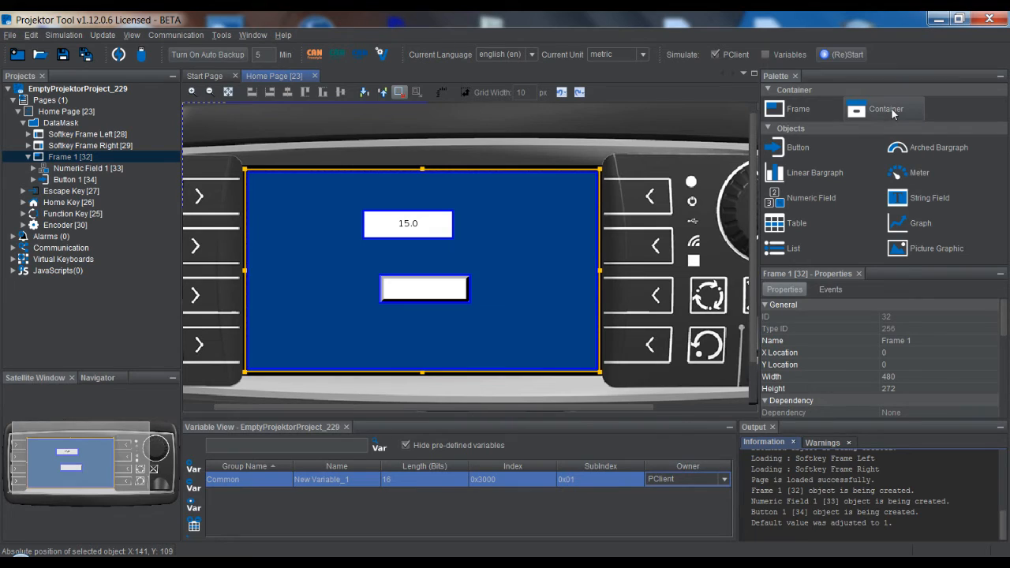
mouse_move(893, 113)
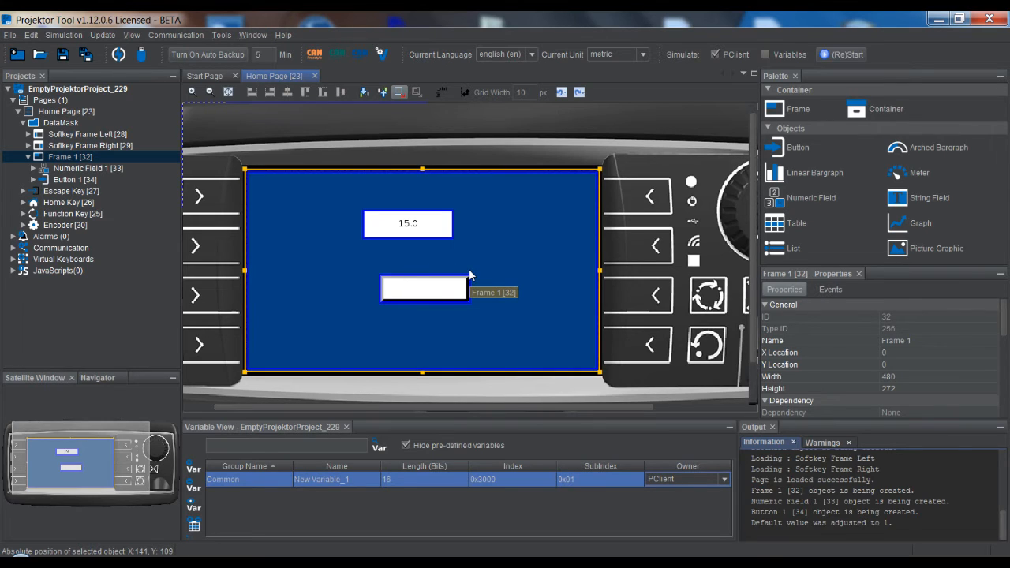
Move the button to X 216, Y 72, overlapping the numeric field, and add a linear bargraph at about X 165, Y 72
left_click_drag(433, 284, 456, 233)
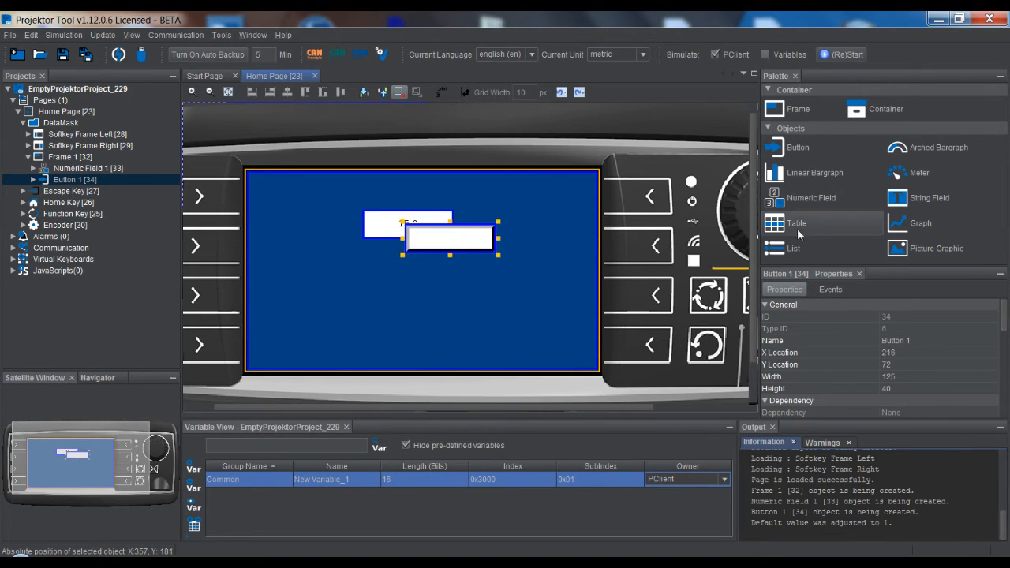
left_click_drag(805, 181, 384, 270)
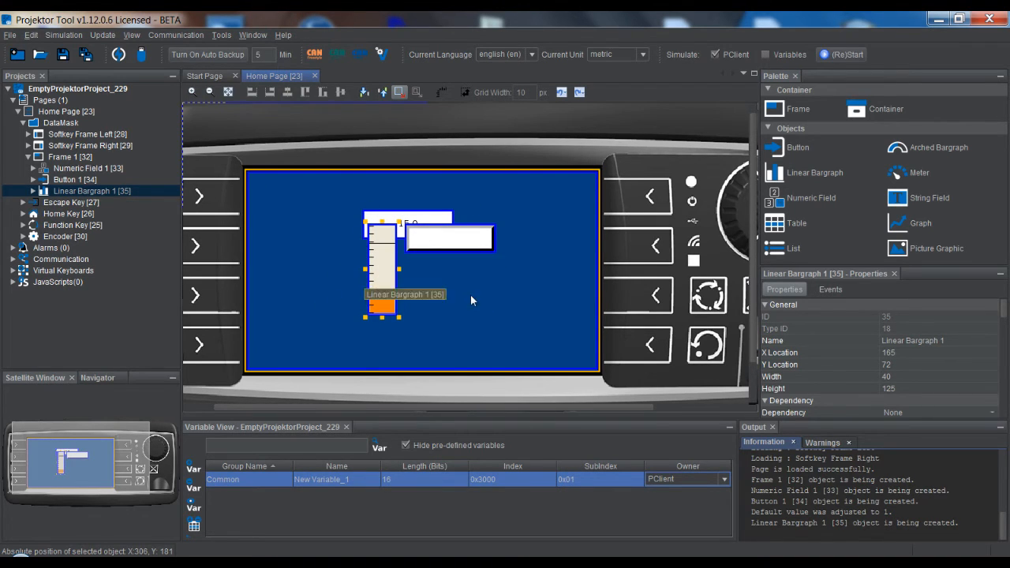
Add a container filling the frame and move the linear bargraph, button and numeric field into it in the project tree
left_click_drag(895, 109, 249, 174)
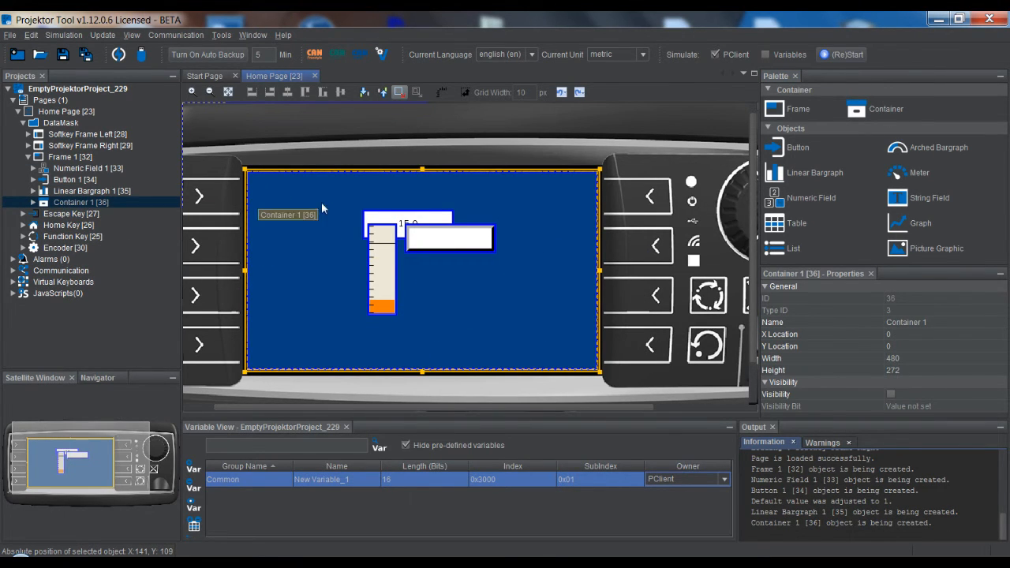
left_click(74, 191)
left_click(75, 180, "ctrl")
left_click(75, 168, "ctrl")
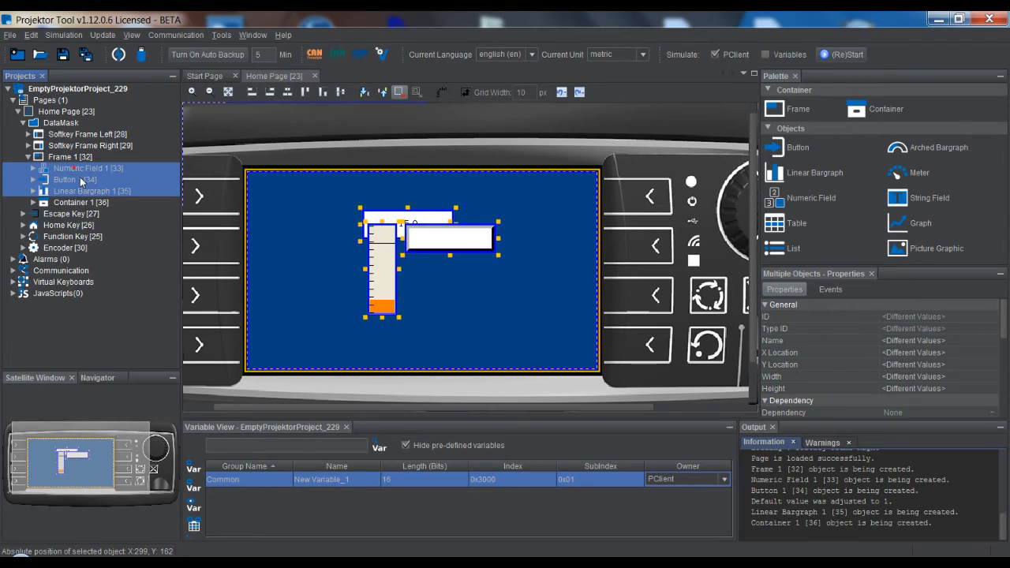
left_click_drag(75, 168, 78, 203)
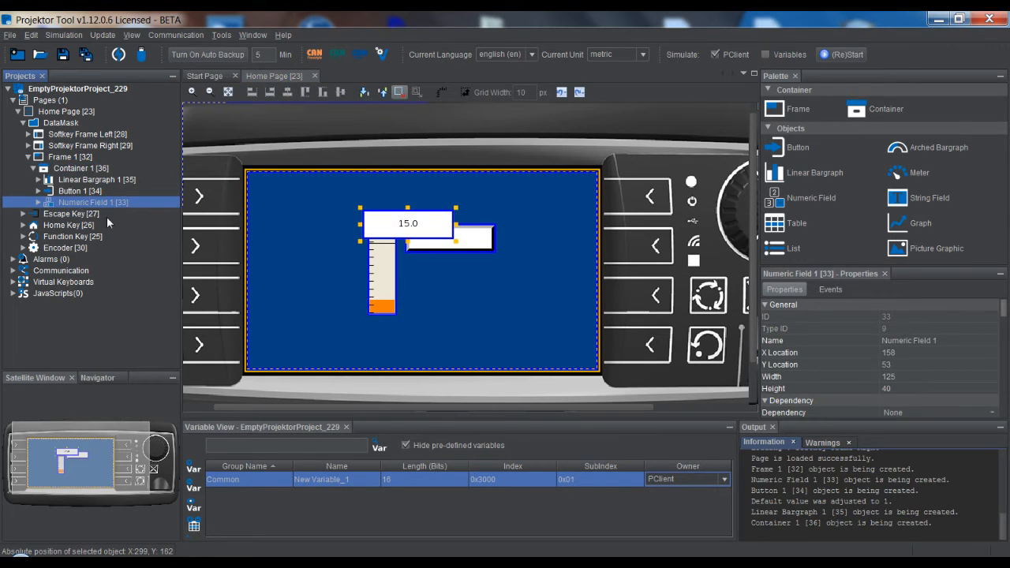
Shrink the container around its objects to about 198 by 168 and place it at about X 138, Y 34
left_click(267, 196)
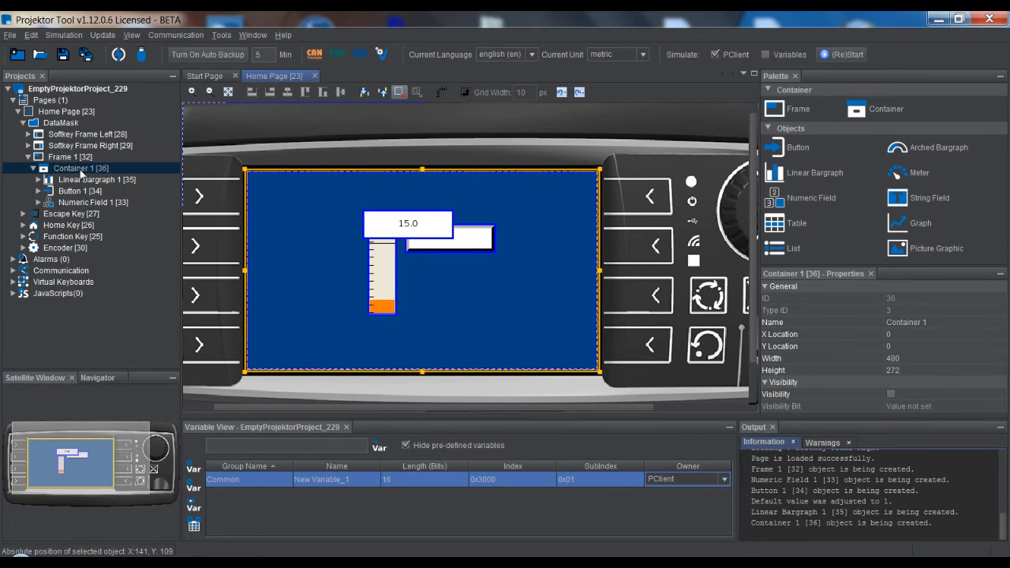
left_click_drag(600, 371, 507, 328)
left_click_drag(249, 173, 360, 203)
mouse_move(460, 289)
left_mouse_down()
mouse_move(509, 309)
mouse_move(396, 262)
mouse_move(473, 297)
mouse_move(404, 273)
mouse_move(450, 282)
left_mouse_up()
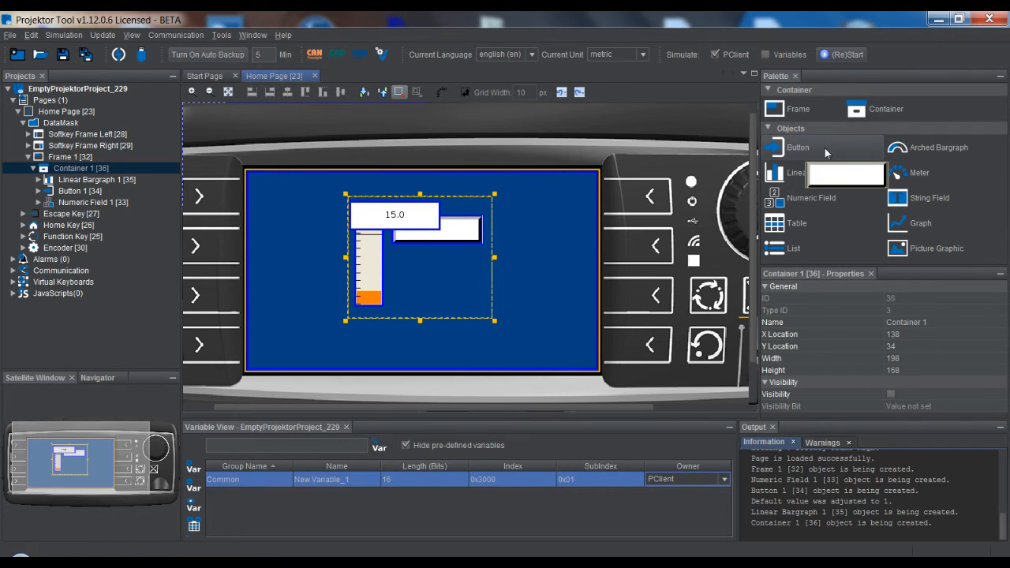
Preview the palette's bargraph, meter, numeric field, string field and table objects
mouse_move(930, 149)
mouse_move(824, 174)
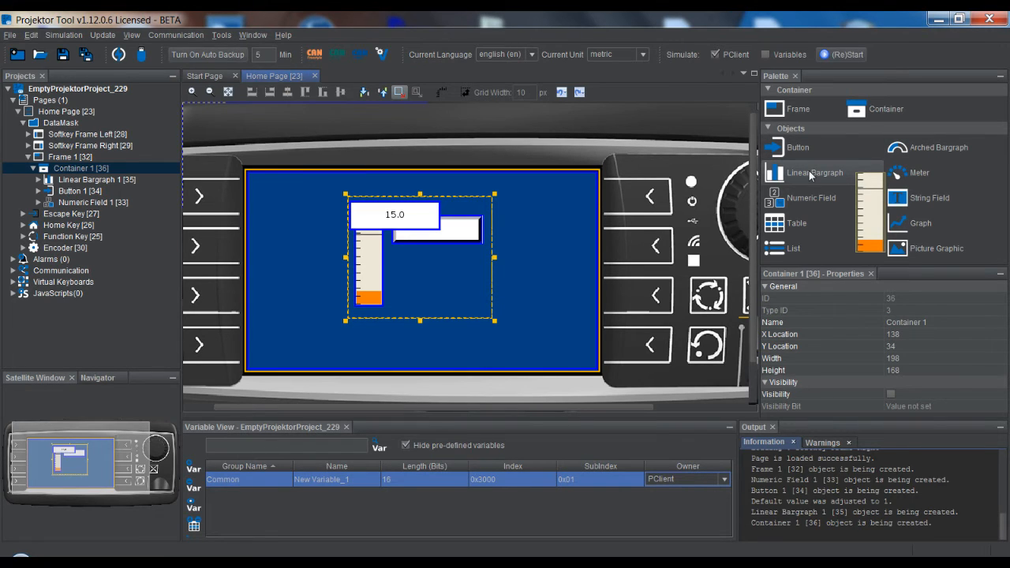
mouse_move(937, 174)
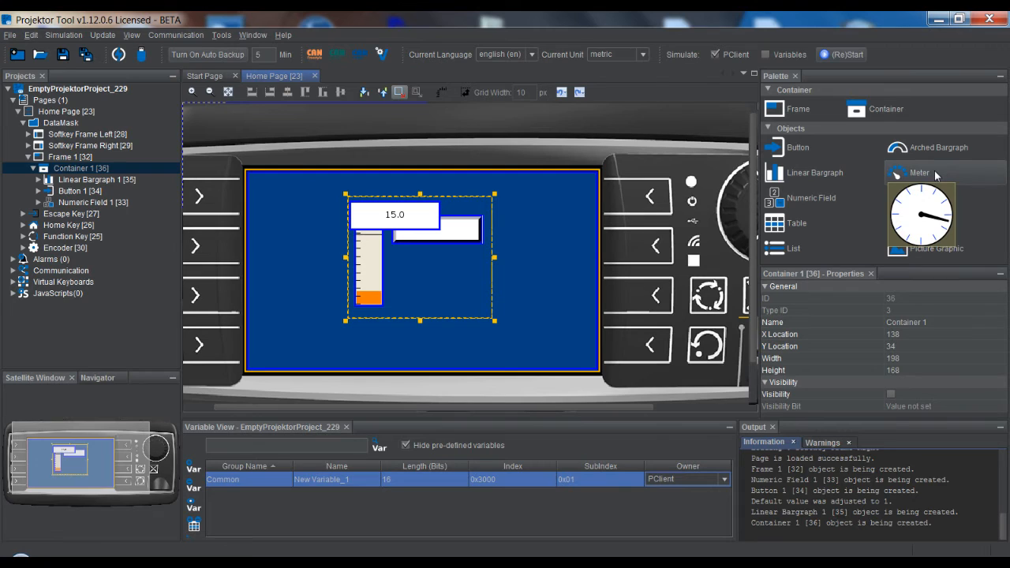
mouse_move(818, 197)
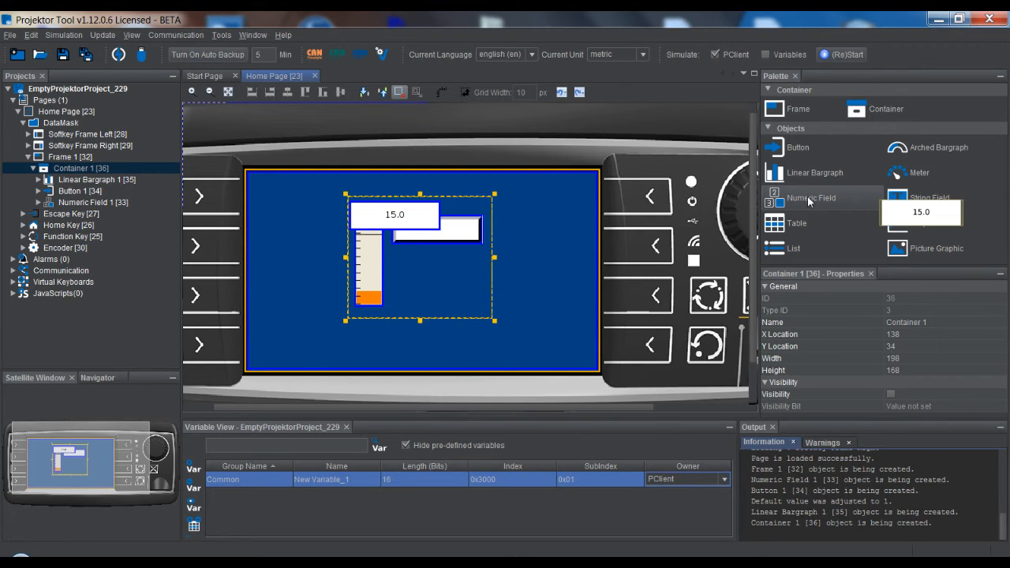
mouse_move(957, 202)
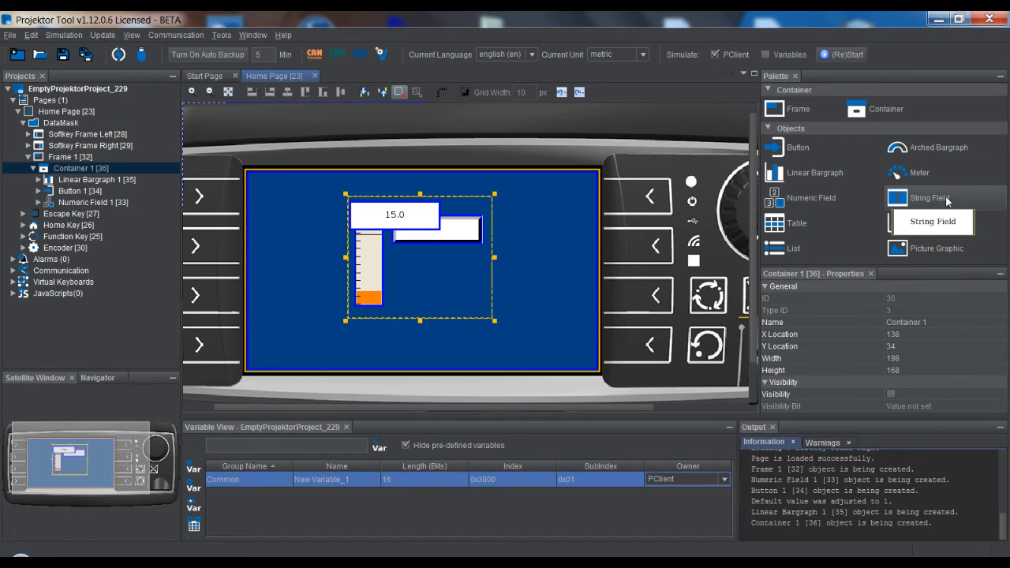
mouse_move(810, 222)
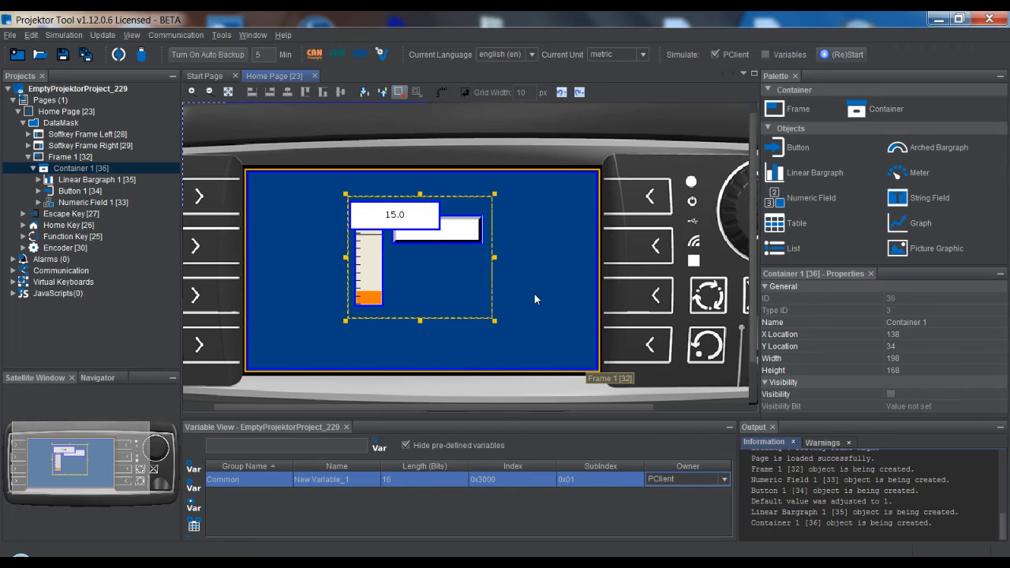
Select the numeric field, the button and the linear bargraph inside the container in turn to see their general properties
left_click(458, 236)
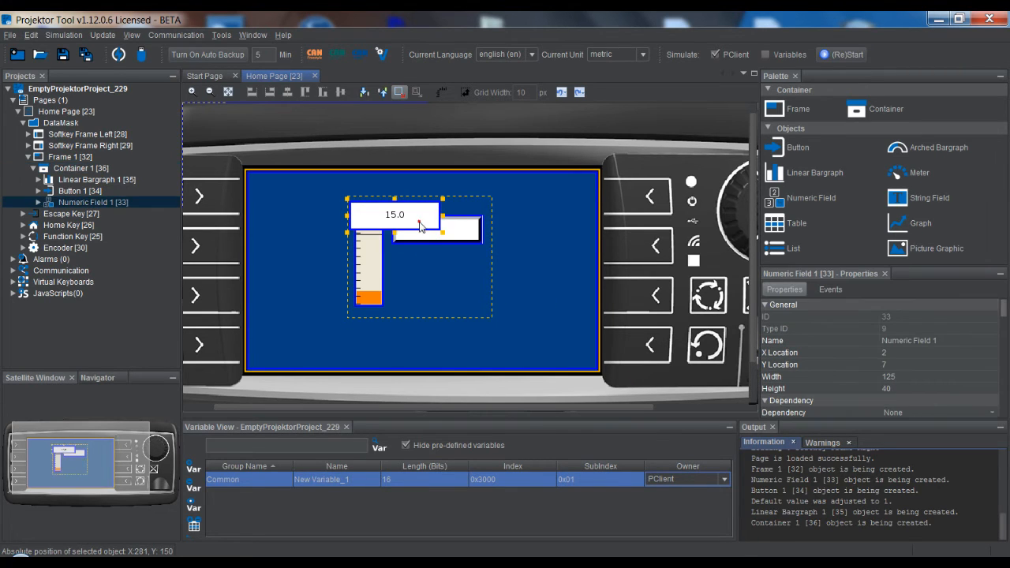
left_click(460, 237)
left_click(455, 281)
left_click(371, 275)
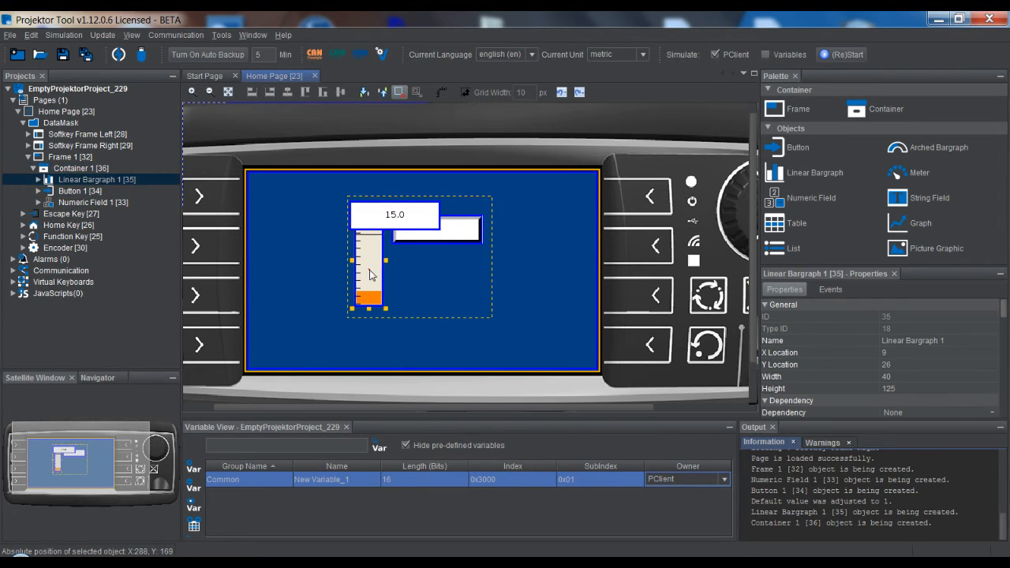
Review the variable reference, skin and value-related properties of the numeric field and of the linear bargraph
left_click(400, 224)
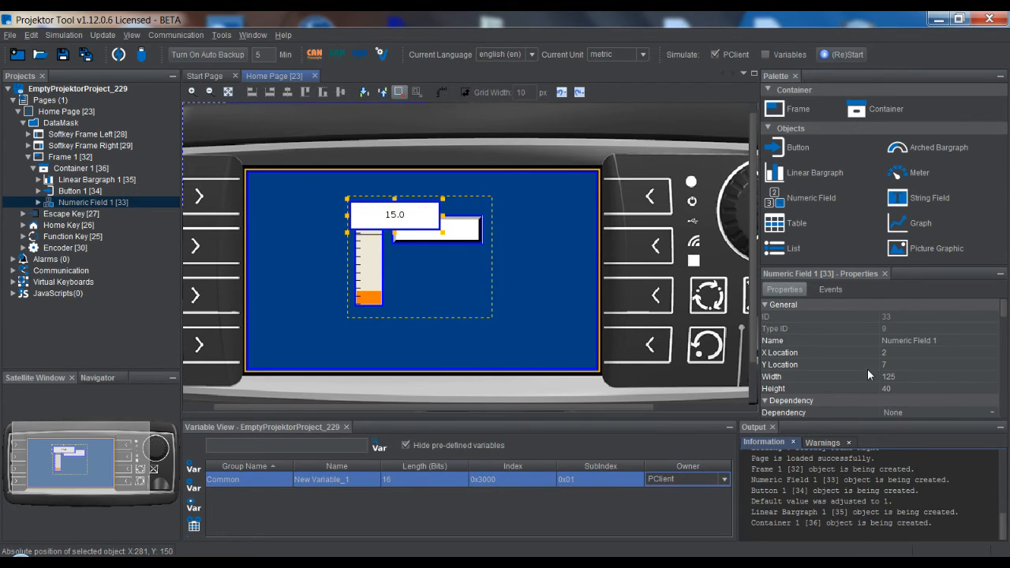
scroll(868, 374, "down", 6)
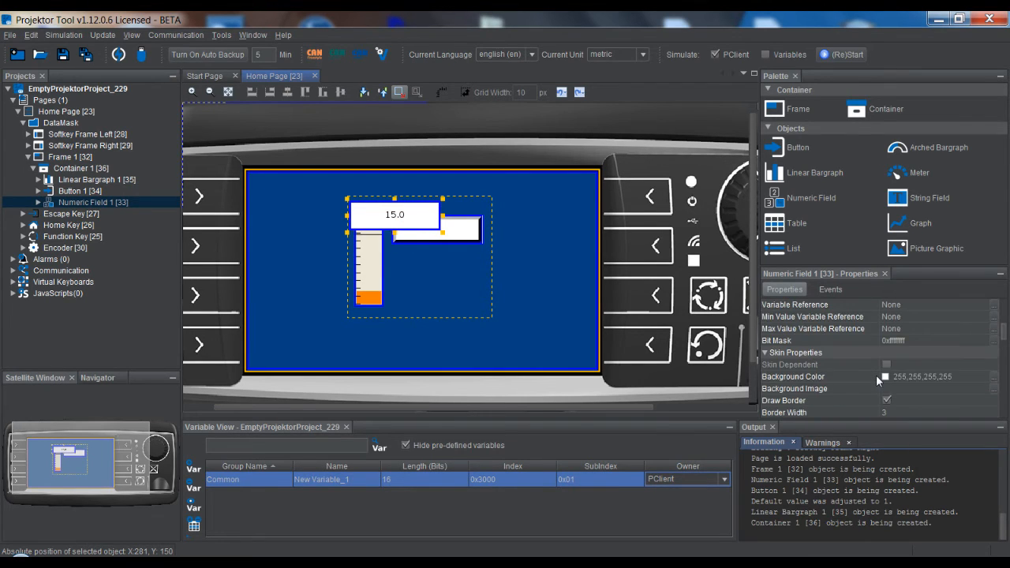
scroll(876, 375, "down", 6)
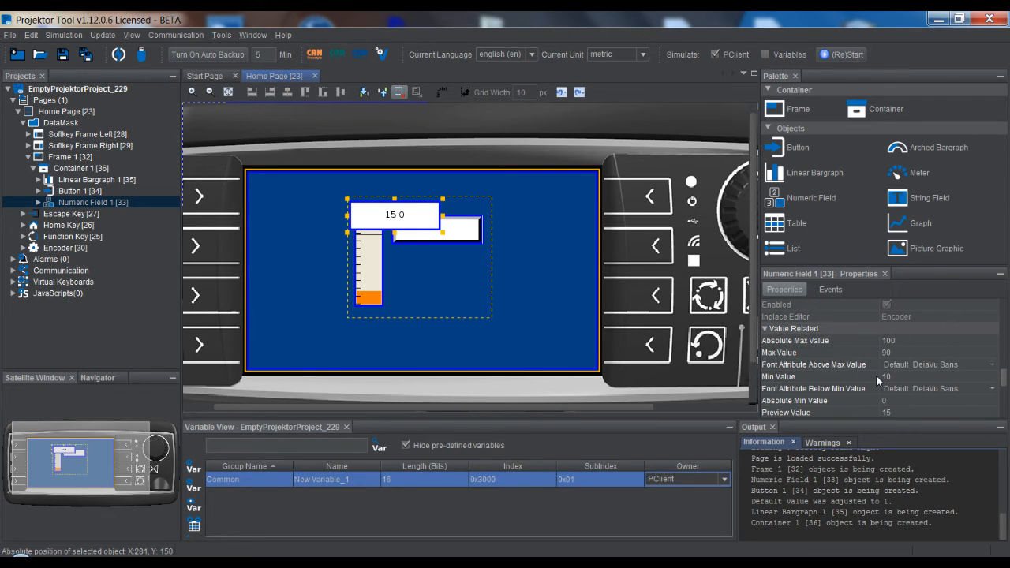
scroll(867, 373, "up", 4)
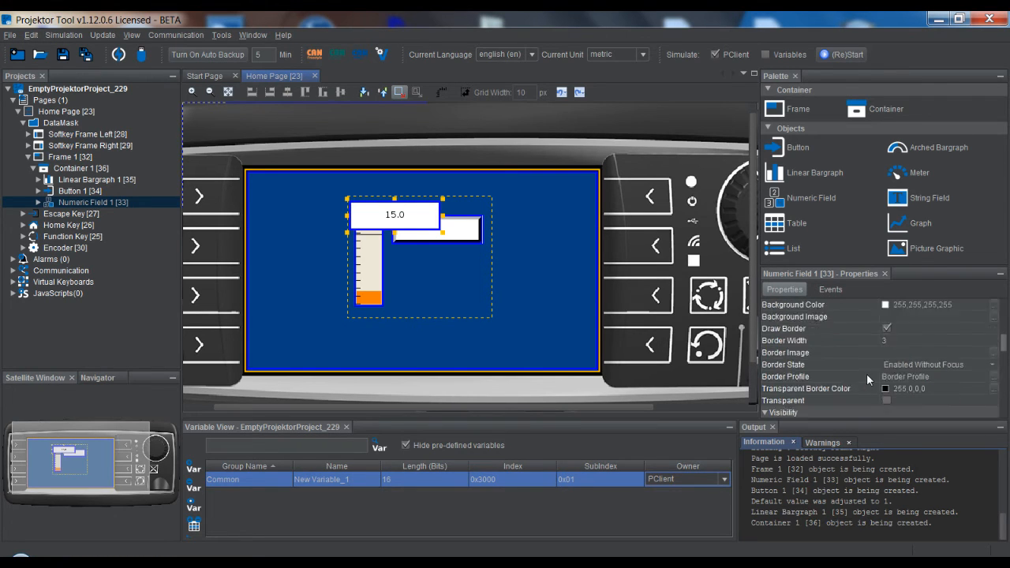
left_click(370, 280)
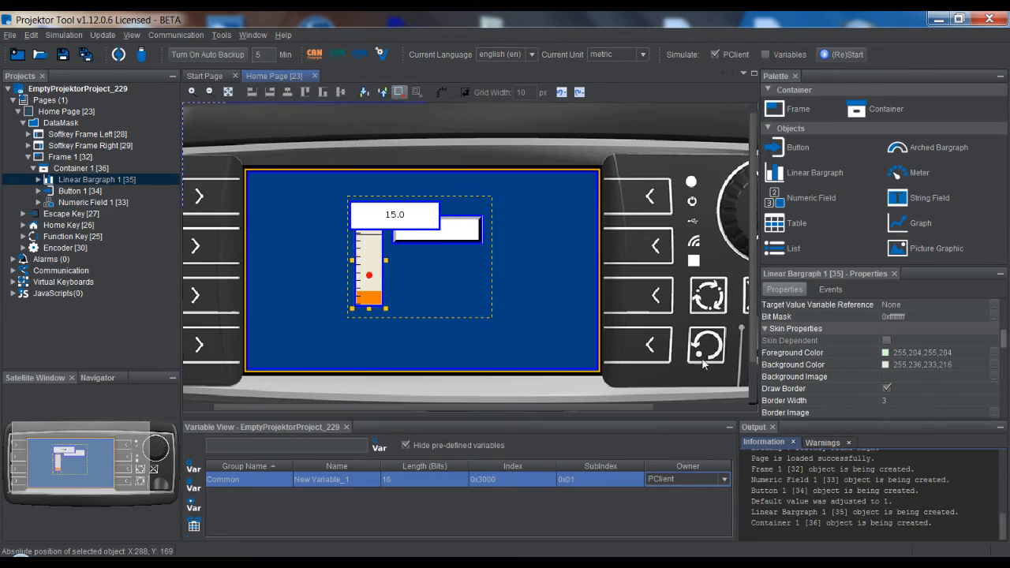
scroll(859, 369, "down", 5)
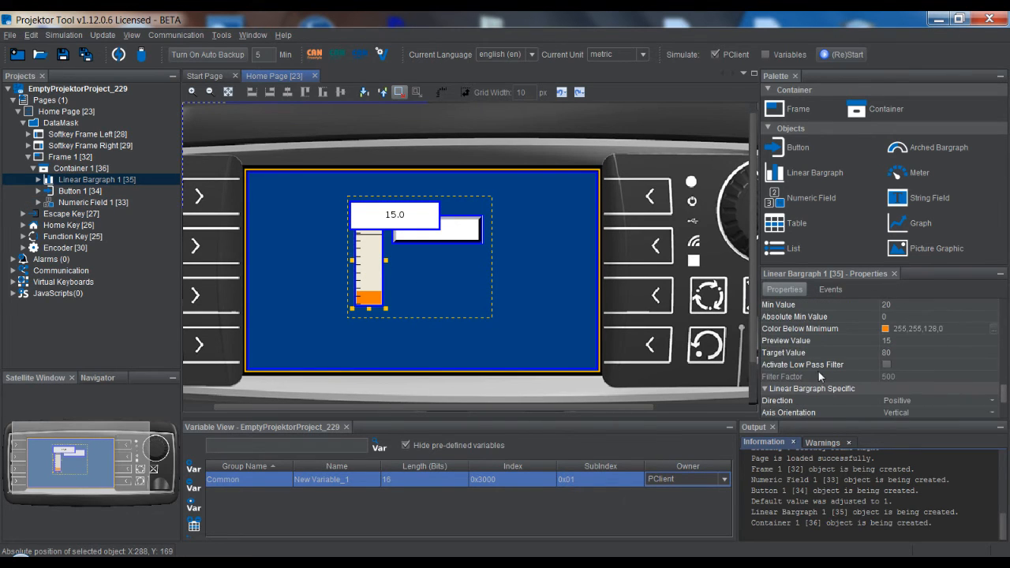
scroll(850, 367, "up", 1)
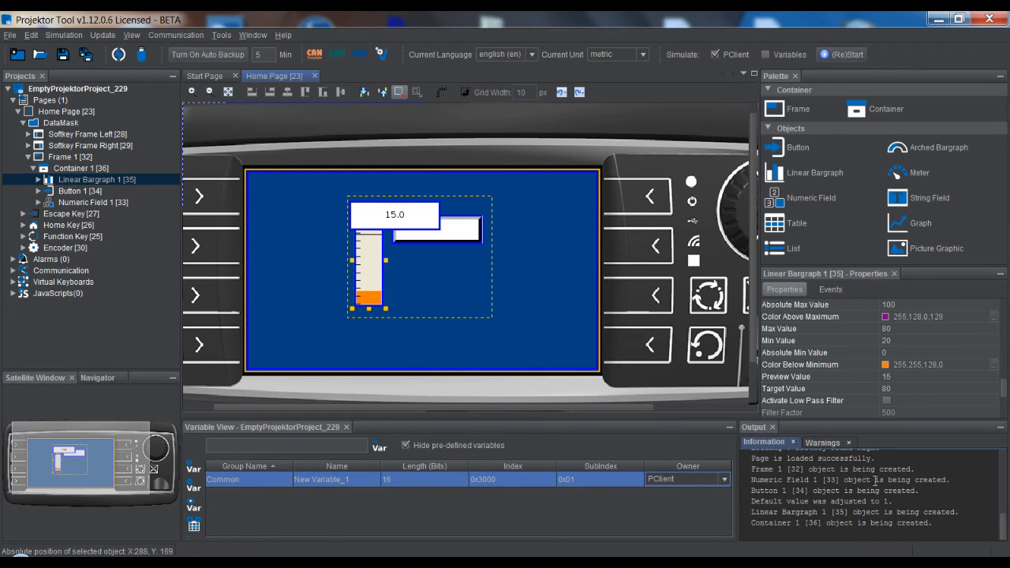
Review the logged information messages about page loading and object creation in the output
left_click(865, 511)
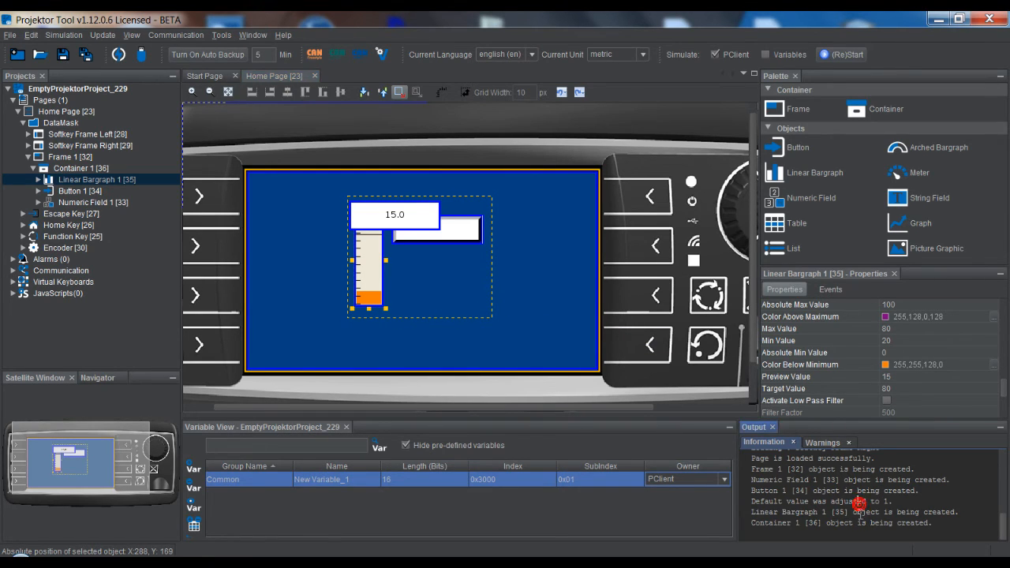
scroll(860, 512, "up", 4)
scroll(860, 511, "down", 5)
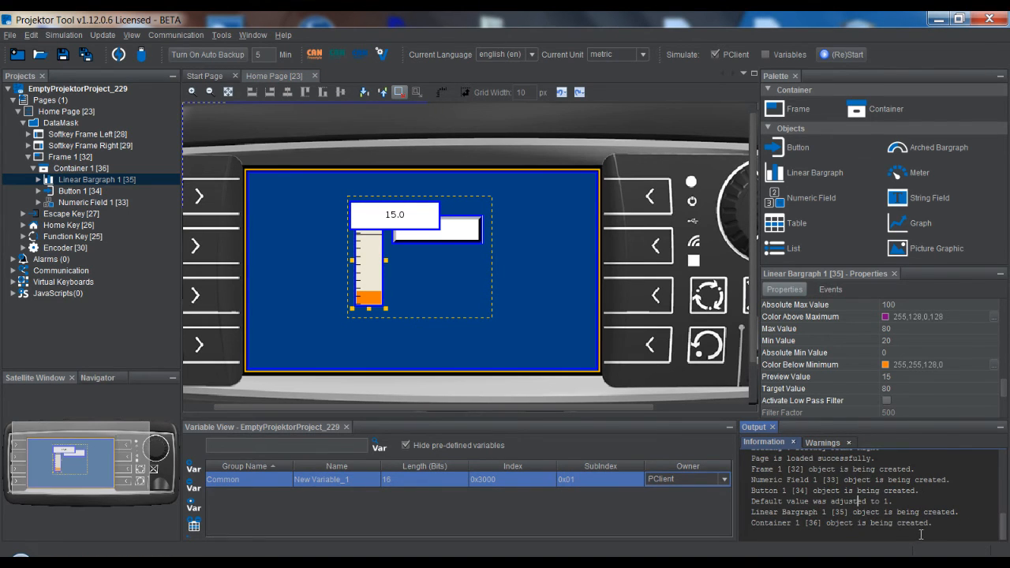
left_click_drag(935, 524, 843, 480)
left_click(862, 500)
Move the button to about X 344, Y 233 and examine the actions available for its OnRelease event, leaving them unassigned
left_click_drag(438, 230, 459, 283)
left_click(835, 292)
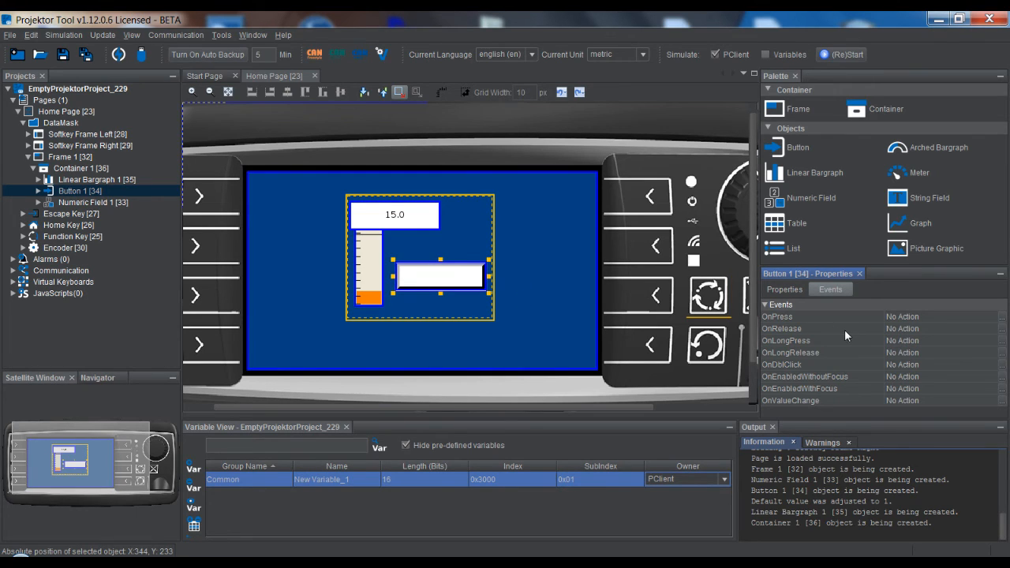
left_click(1002, 329)
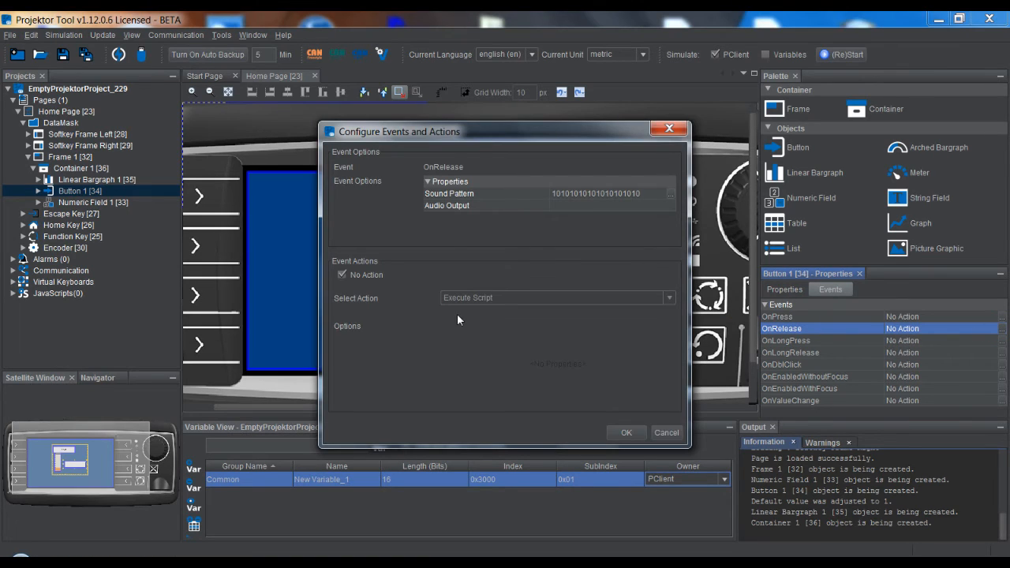
left_click(344, 275)
left_click(509, 304)
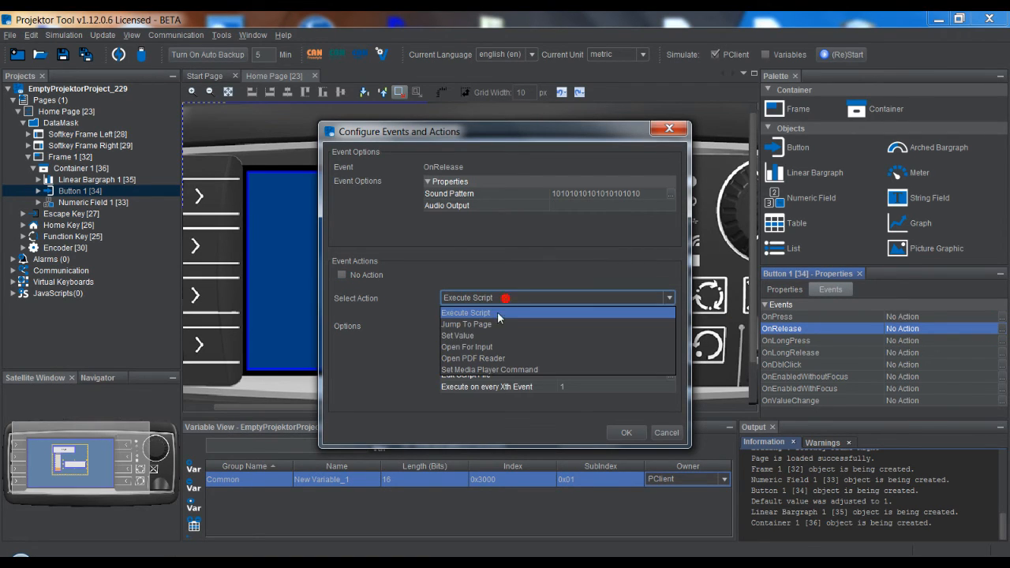
left_click(657, 421)
left_click(667, 433)
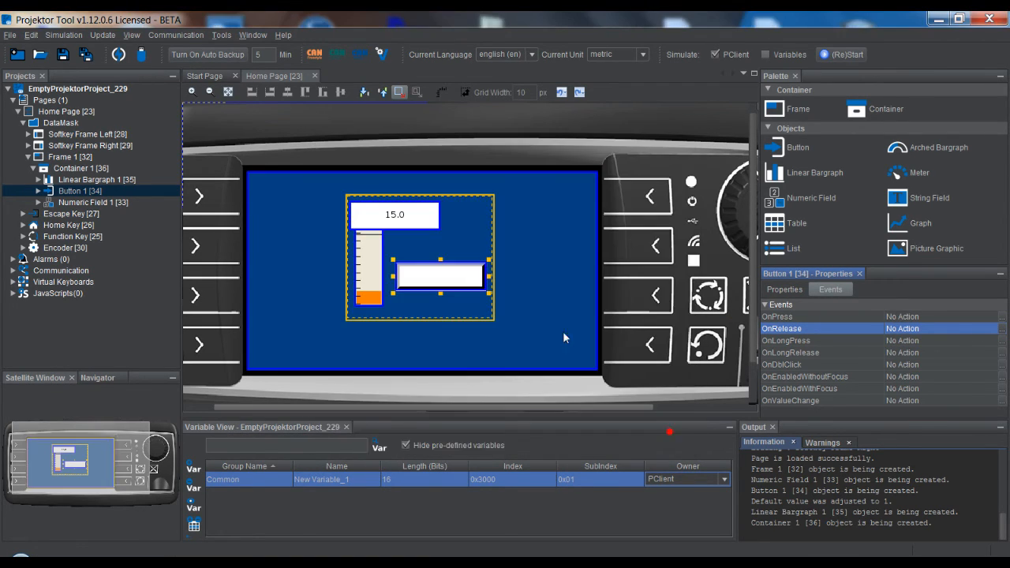
Move the numeric field to about X 338, Y 162, above the button, and check its OnValueChange event
left_click_drag(414, 217, 458, 231)
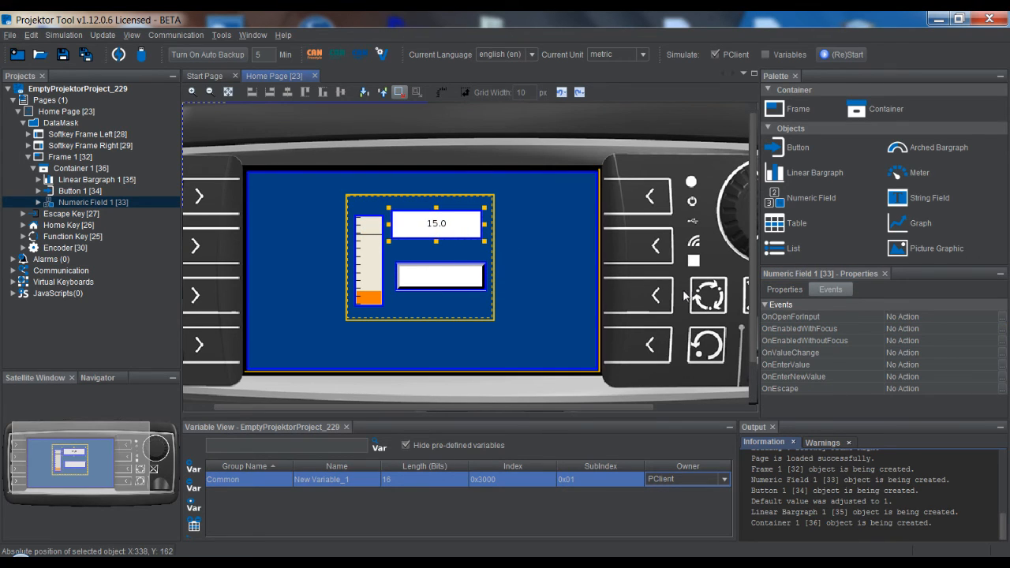
left_click(824, 352)
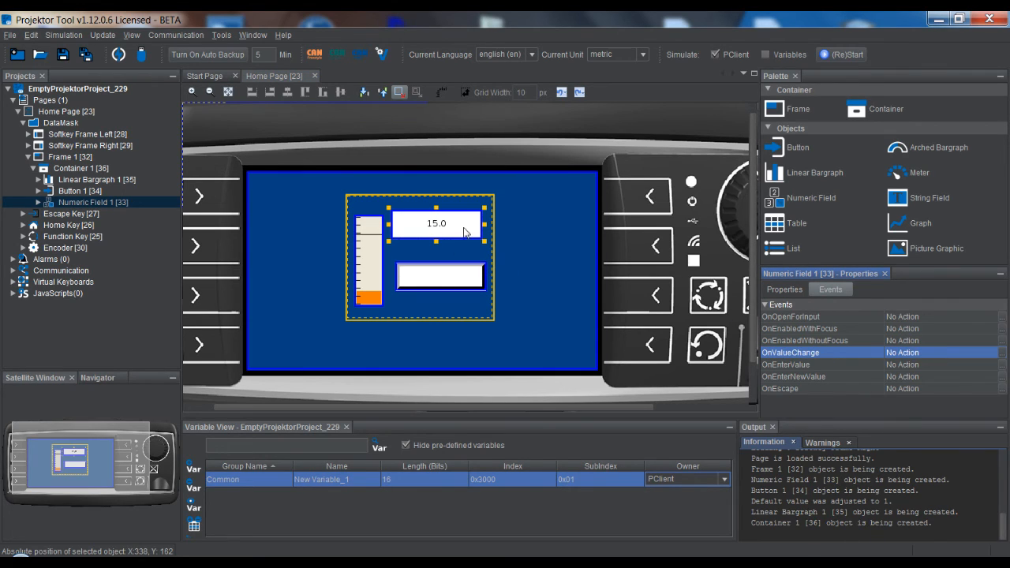
left_click(528, 270)
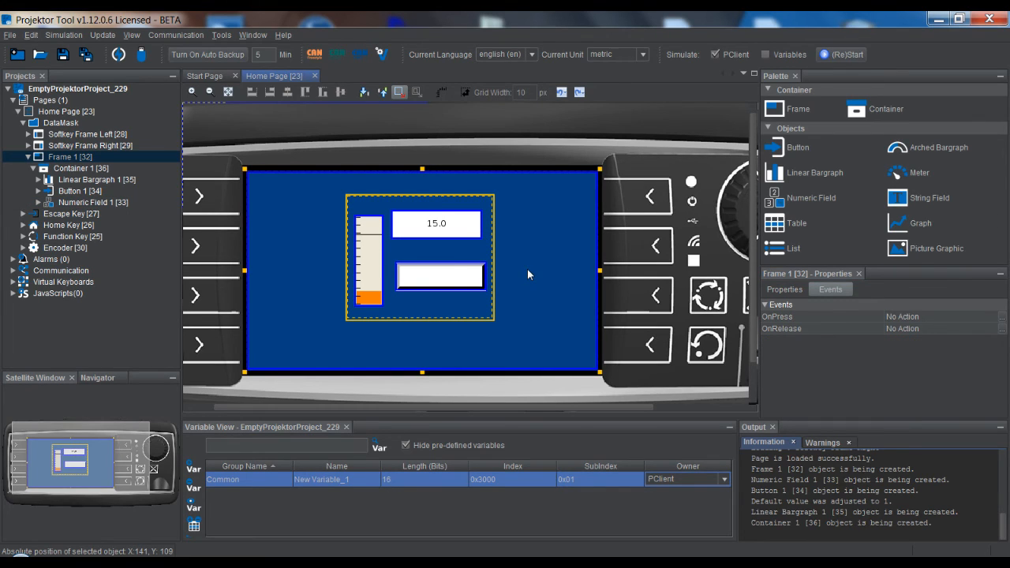
Create a new script file from the Empty_JavaScript.js template with the name newEmpty_JavaScript
left_click(44, 294)
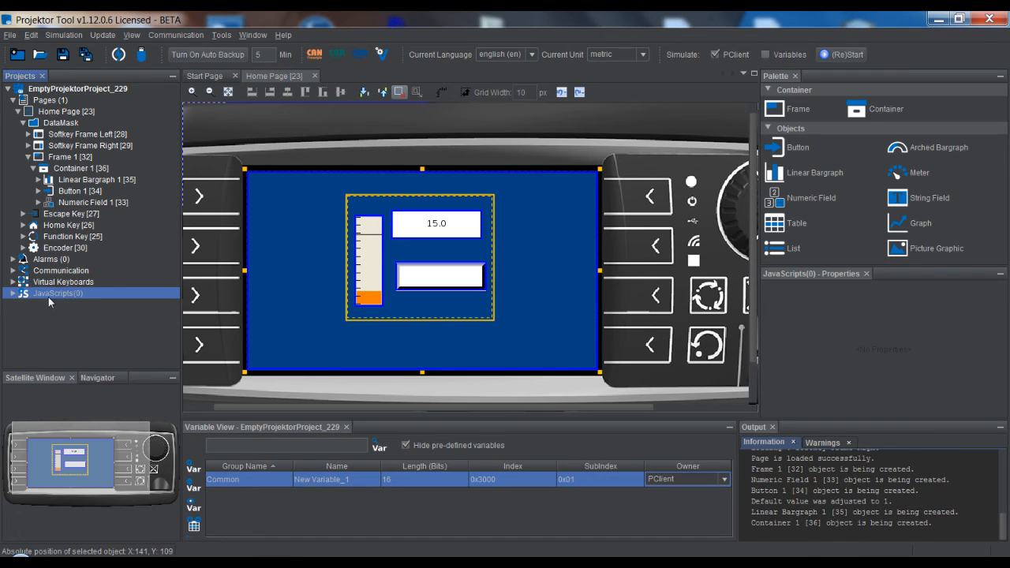
right_click(39, 293)
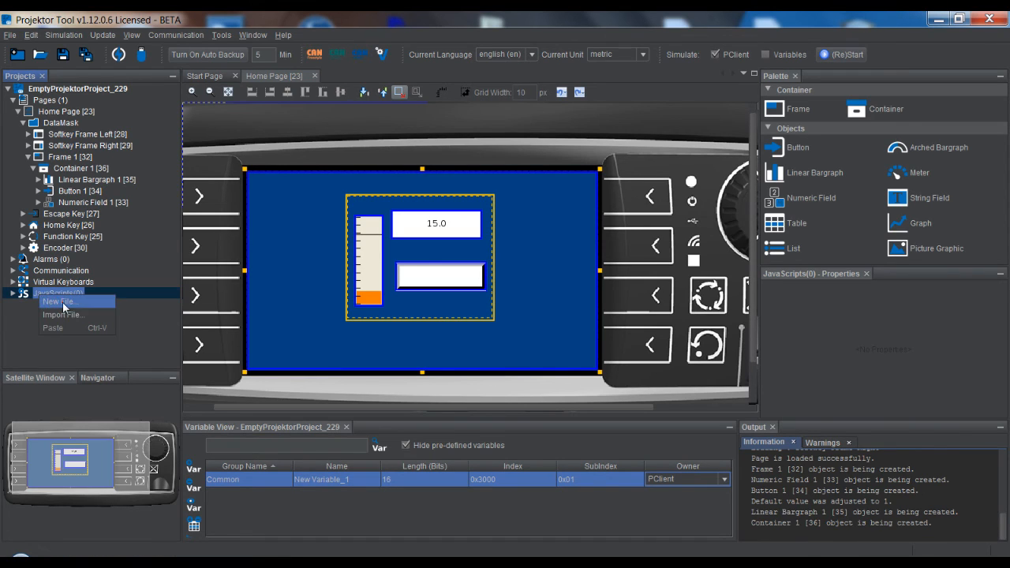
left_click(62, 302)
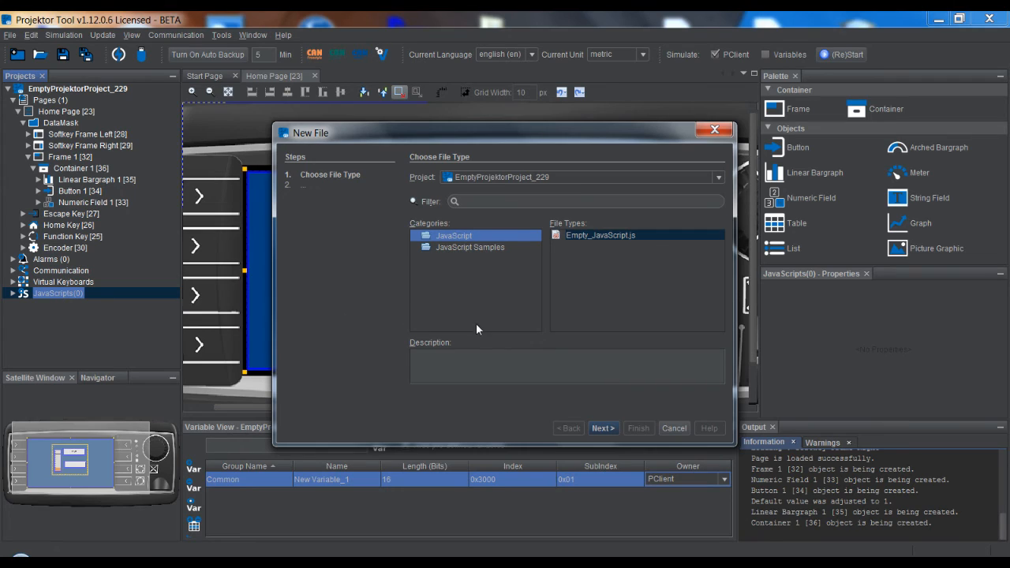
left_click(485, 251)
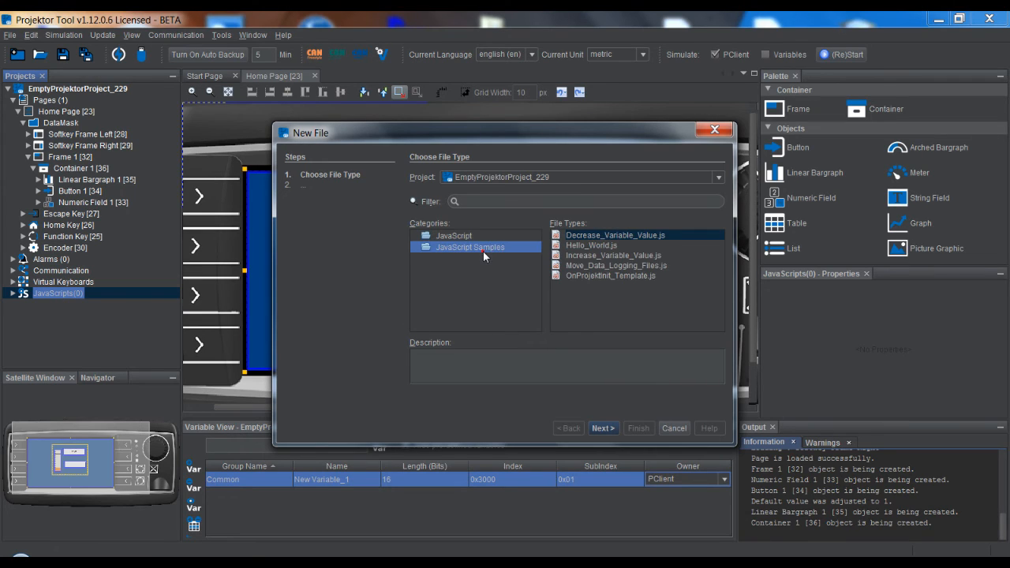
left_click(475, 237)
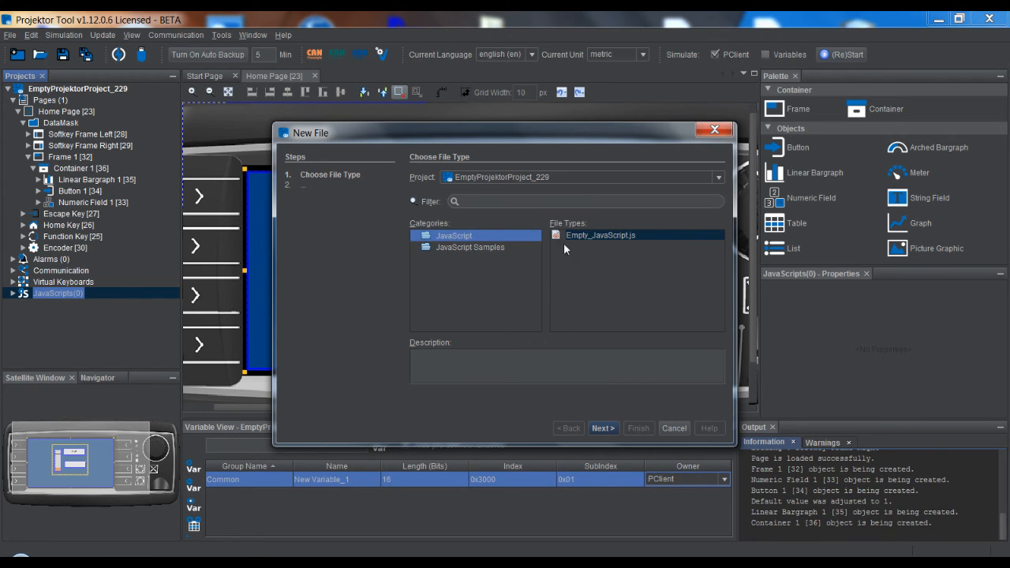
left_click(604, 428)
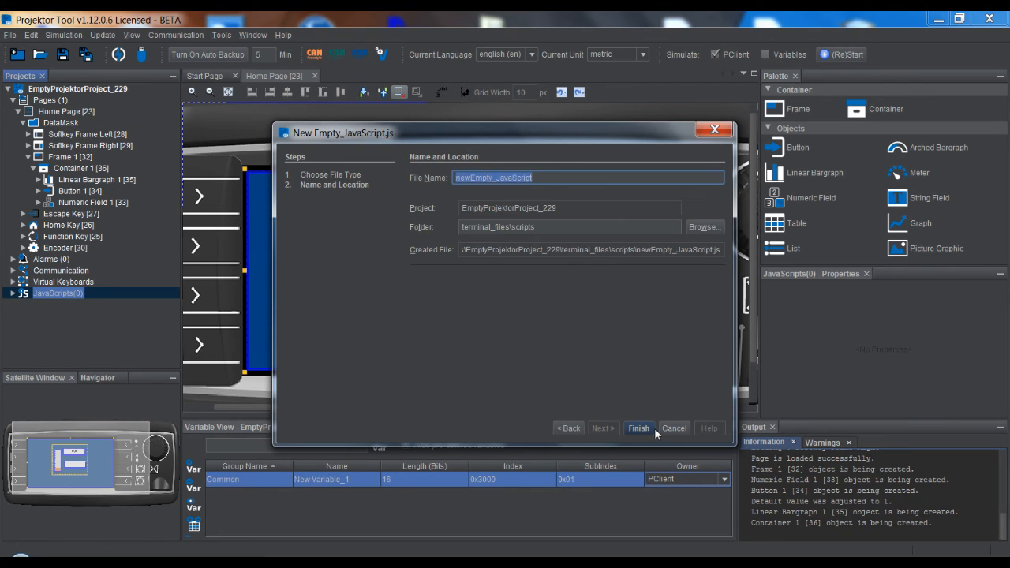
left_click(638, 428)
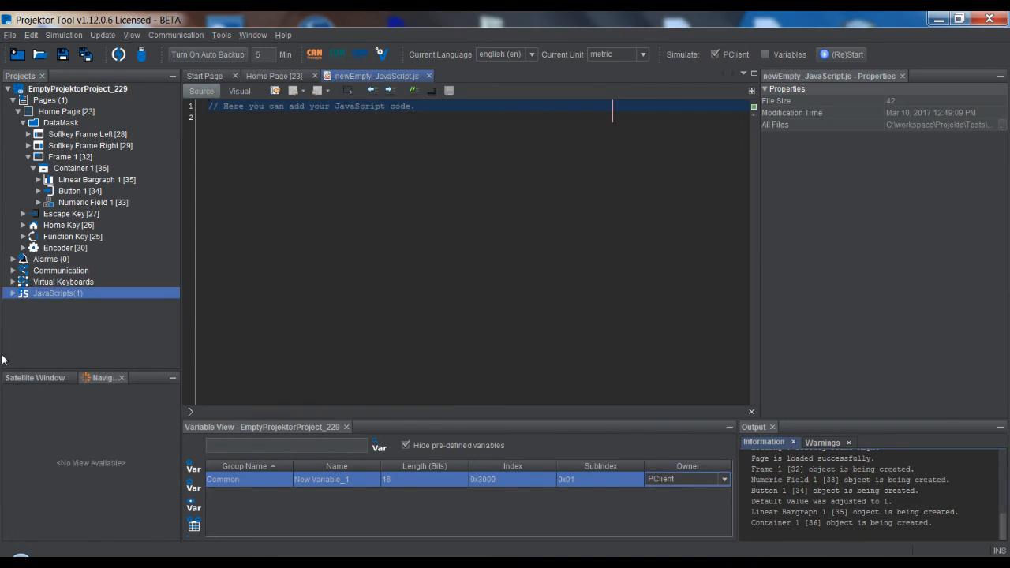
Add the line "var test = 5;" below the comment in newEmpty_JavaScript.js and save the script
left_click(255, 181)
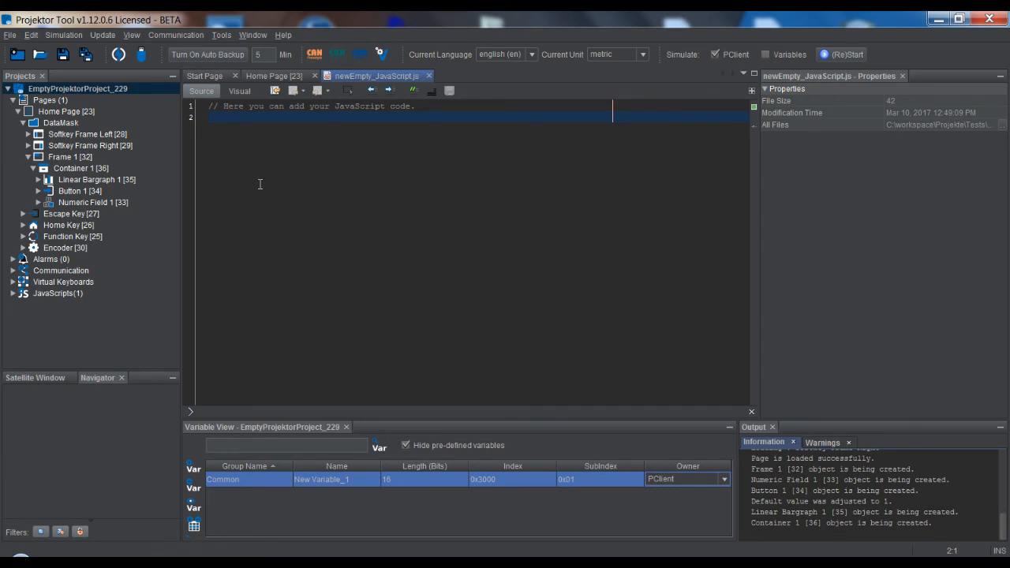
type("var test")
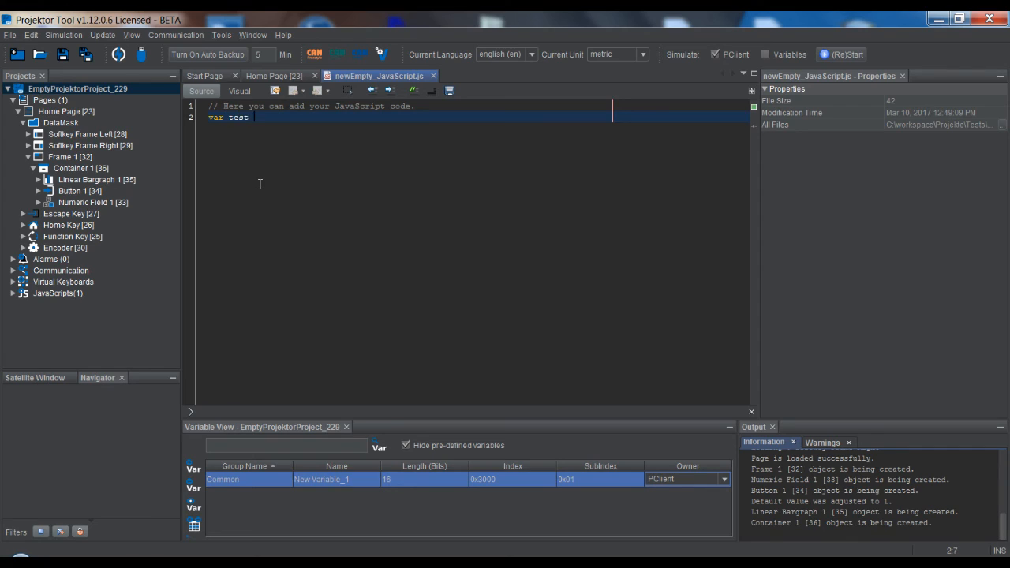
type(" = 5;")
left_click(449, 91)
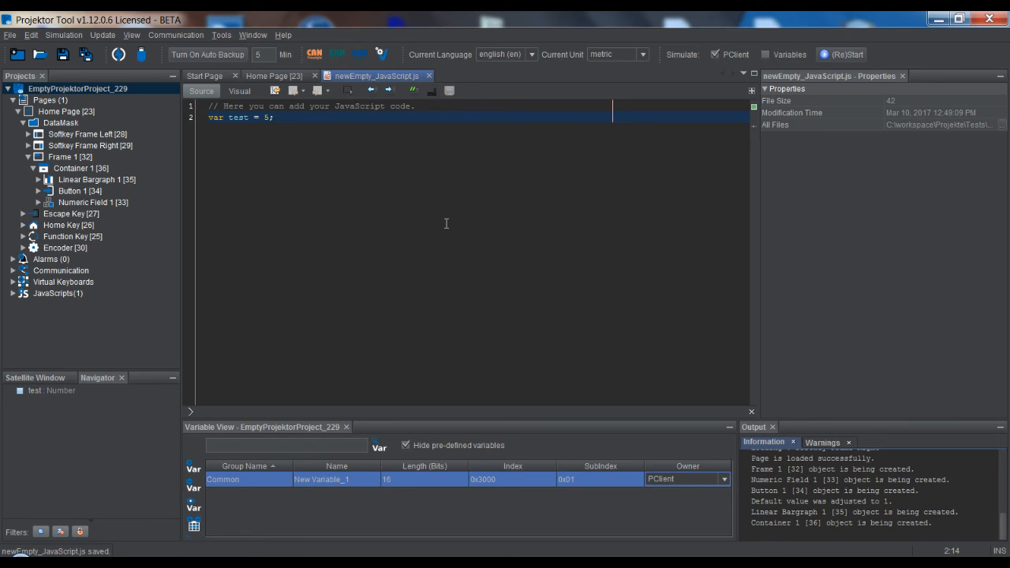
Assign newEmpty_JavaScript.js to the OnRelease event of the button on the Home Page
left_click(263, 77)
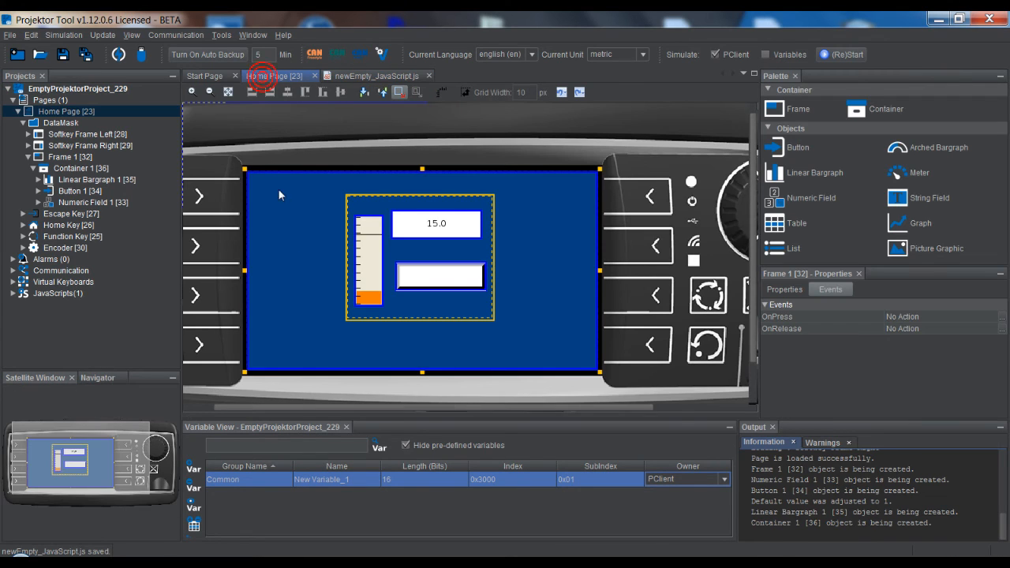
double_click(48, 296)
left_click(71, 305)
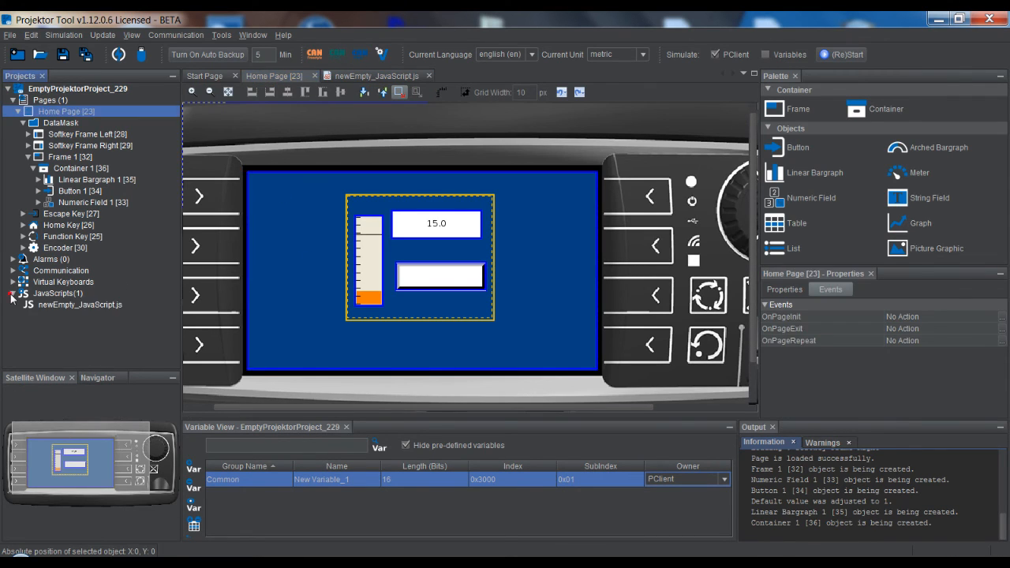
right_click(436, 280)
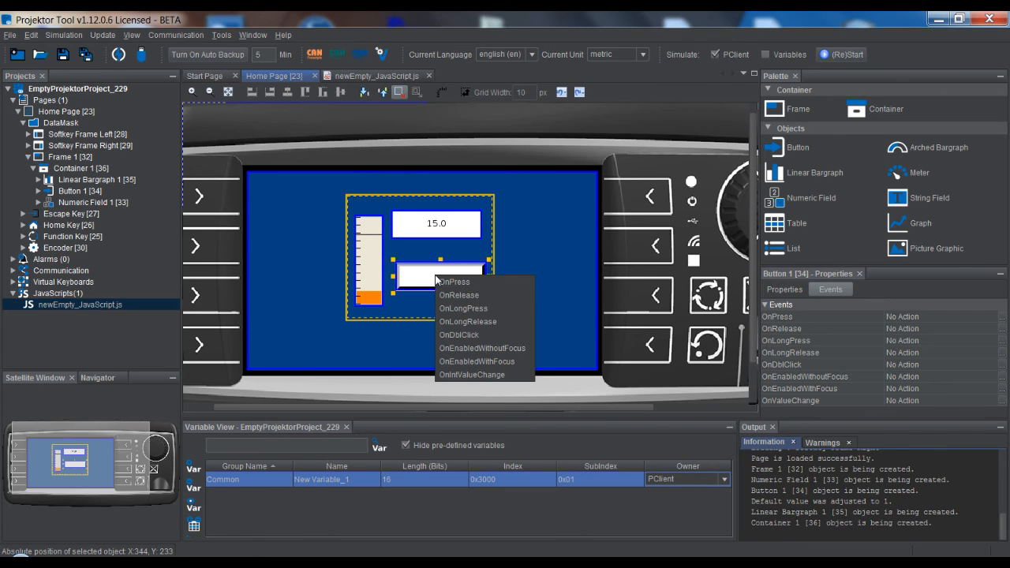
left_click(481, 296)
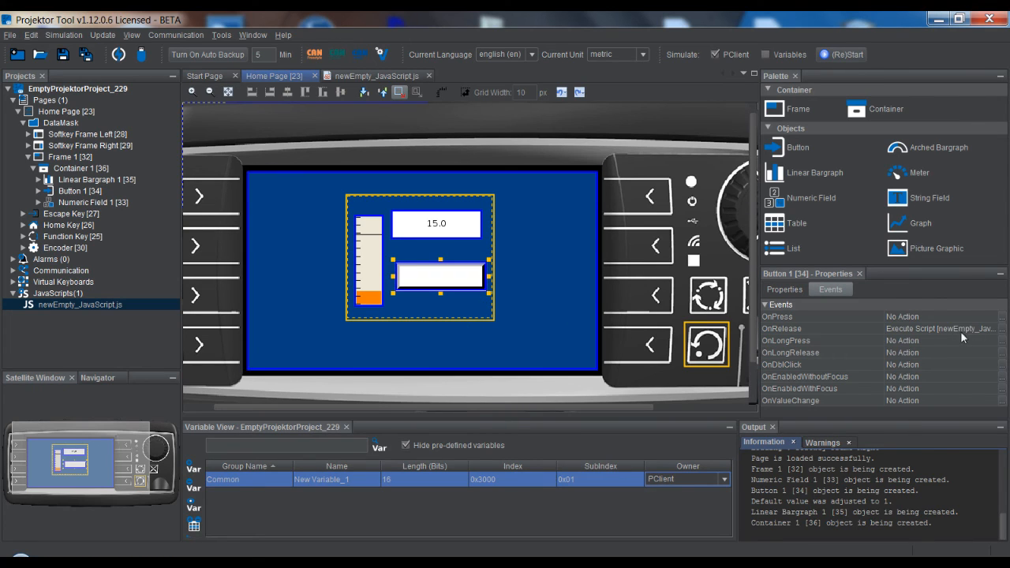
left_click(566, 333)
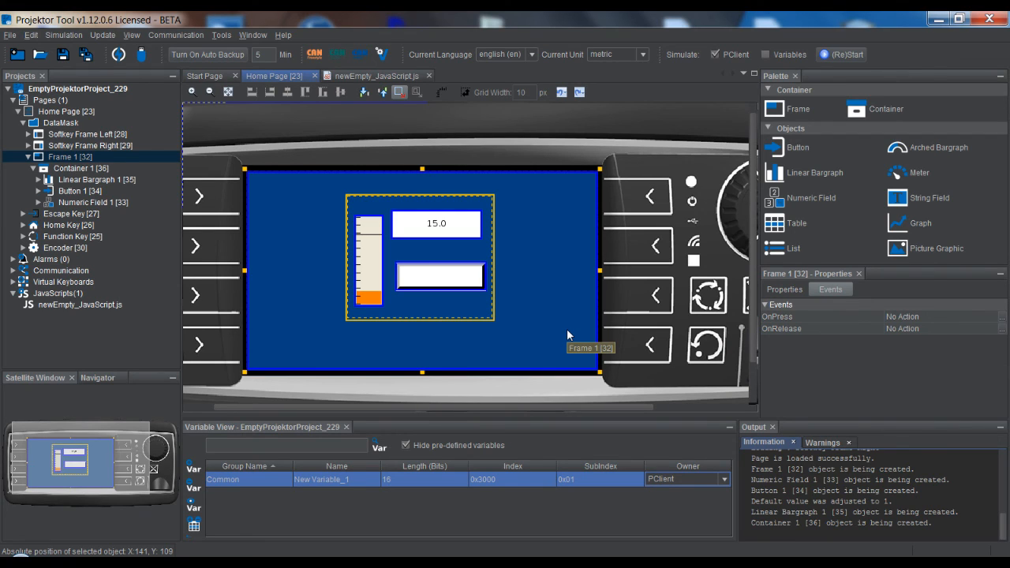
Open the Projektor Tool Manual in the browser and allow its blocked content
left_click(284, 34)
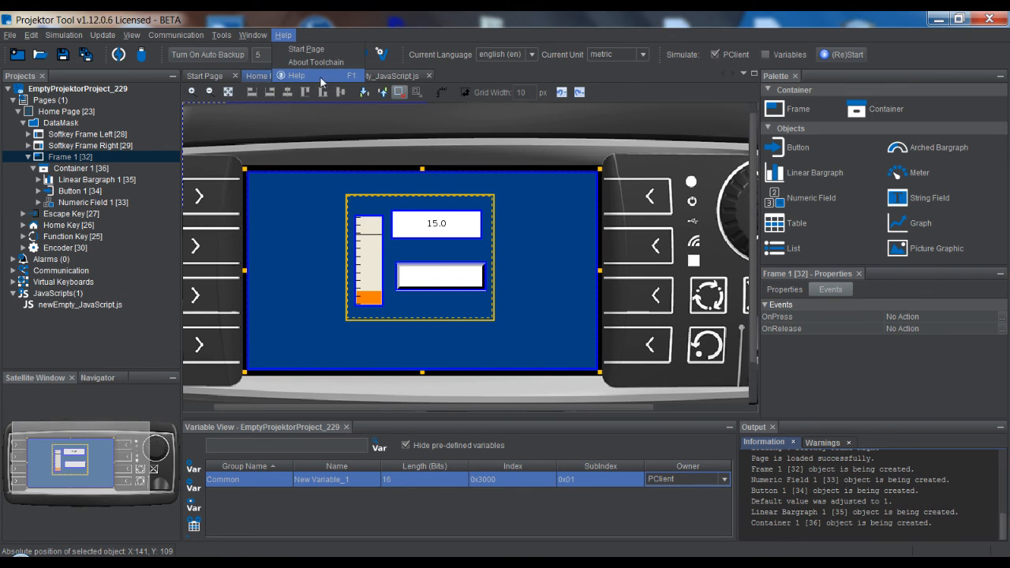
left_click(546, 225)
key("F1")
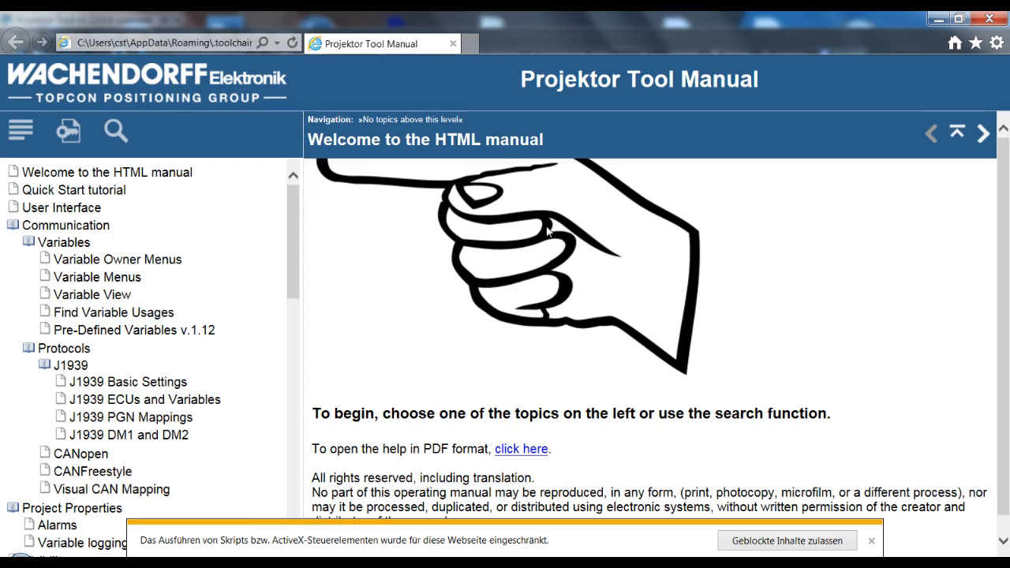
left_click(777, 542)
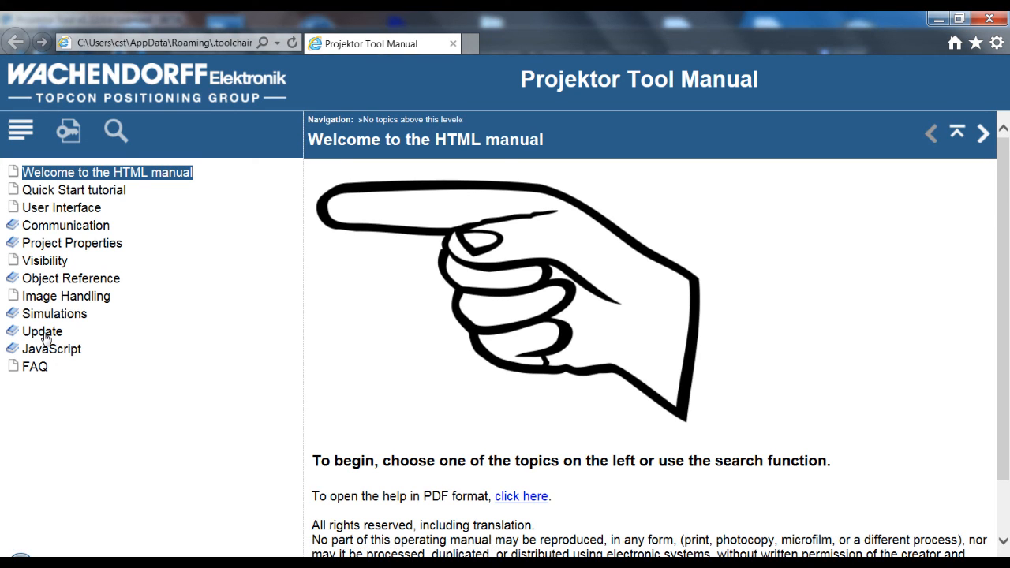
Open the manual's Project Properties topic, then search the manual for "visibility"
left_click(54, 226)
left_click(57, 276)
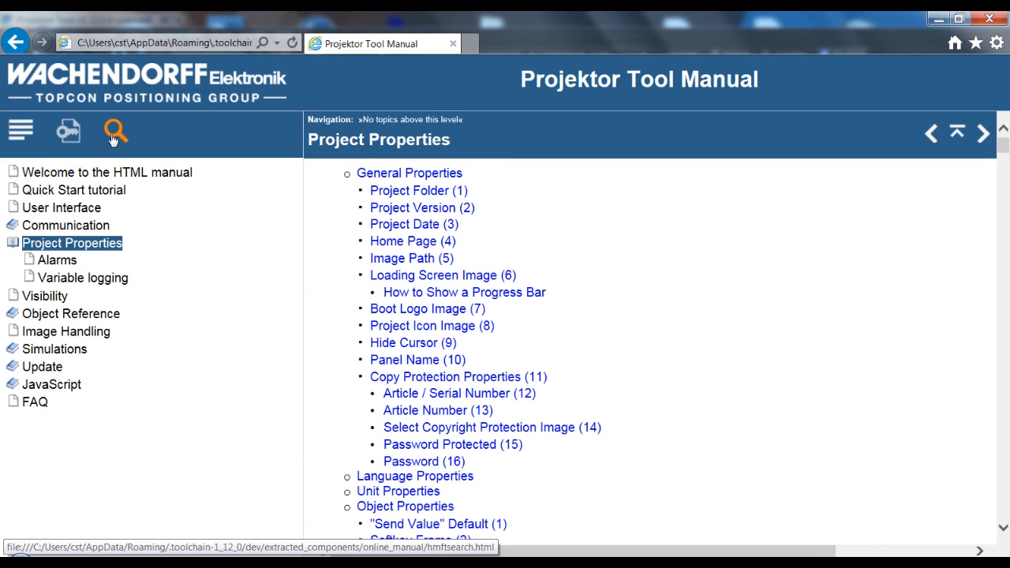
left_click(113, 136)
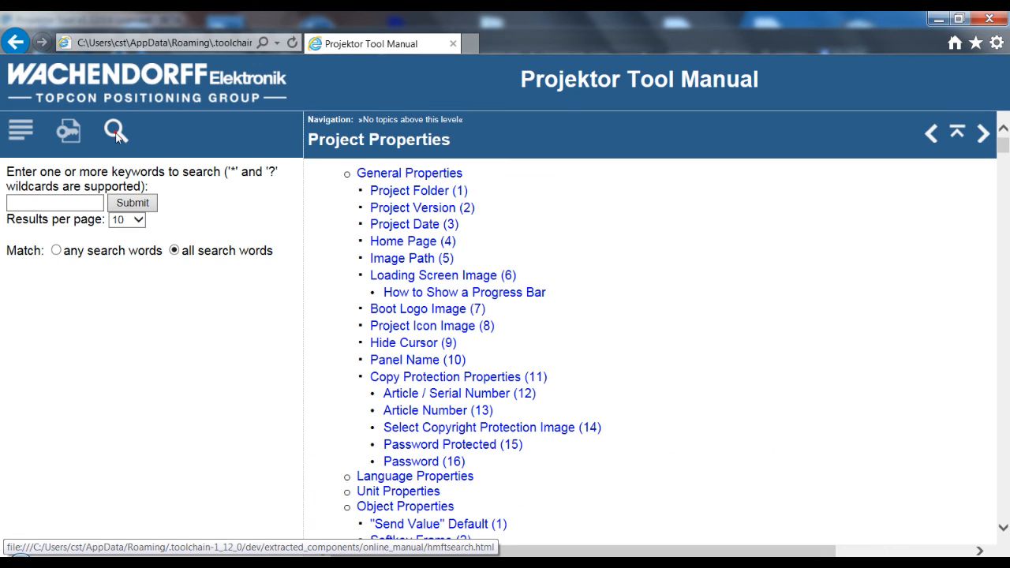
left_click(67, 208)
type("visi")
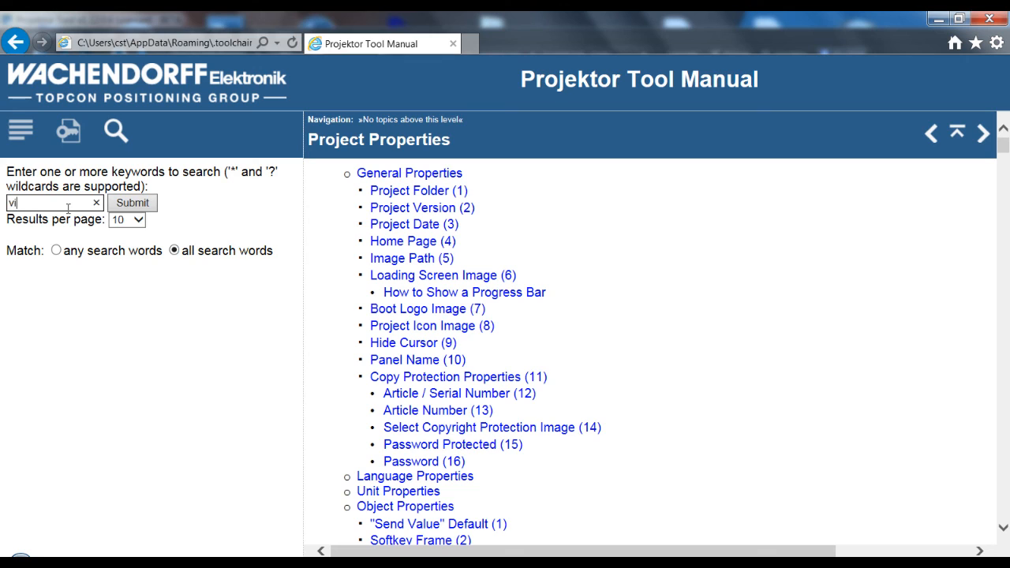
type("bility")
key("Return")
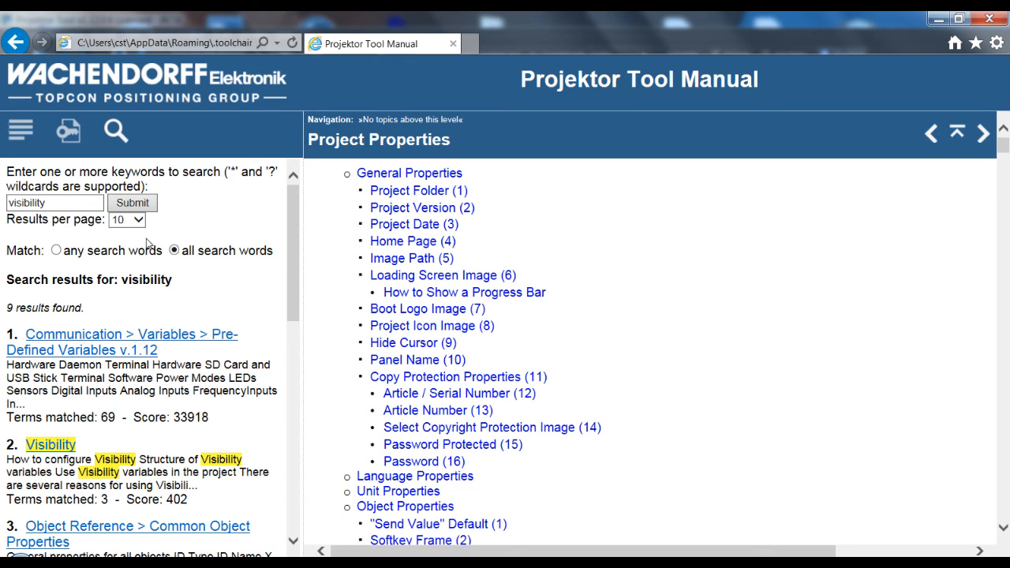
Read the Visibility article from the search results and return to the Projektor Tool project
scroll(109, 352, "down", 3)
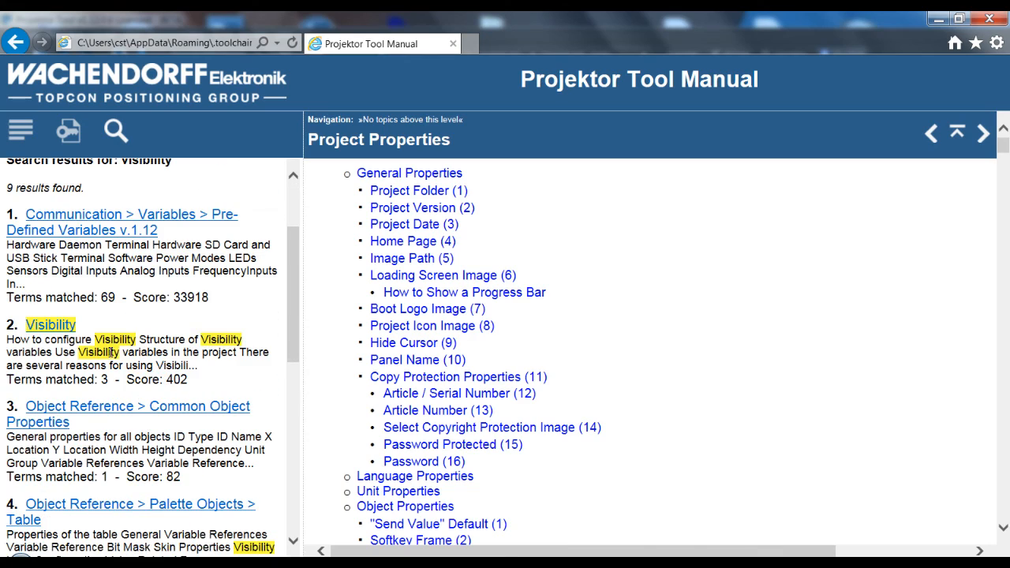
left_click(49, 324)
scroll(751, 336, "down", 1)
scroll(751, 336, "down", 15)
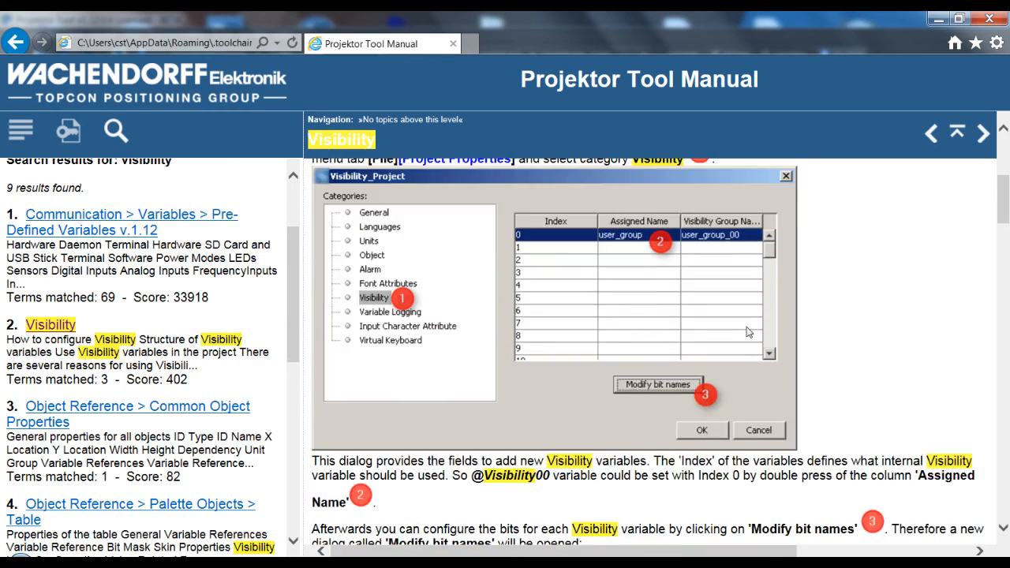
scroll(787, 344, "up", 15)
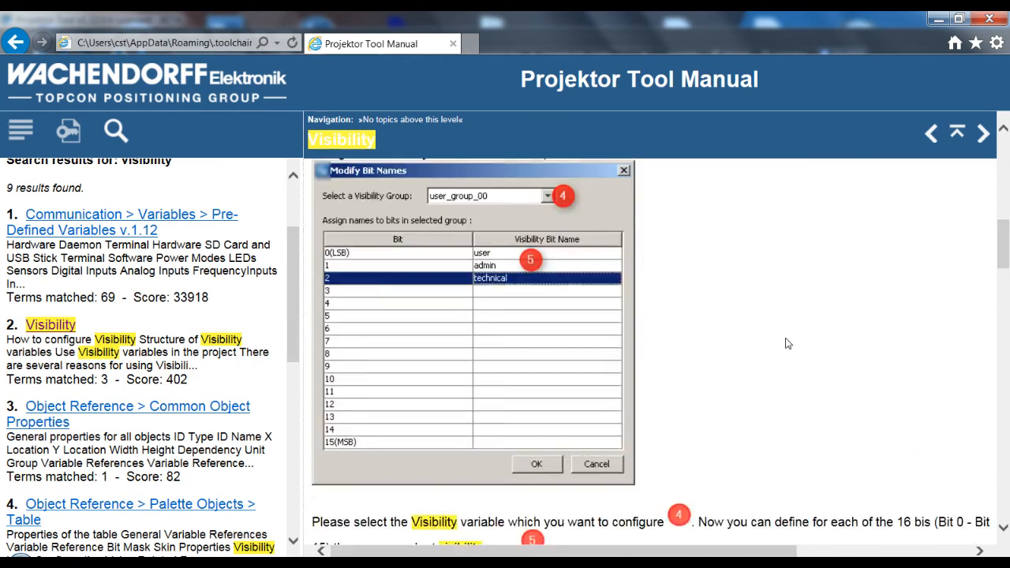
left_click(939, 19)
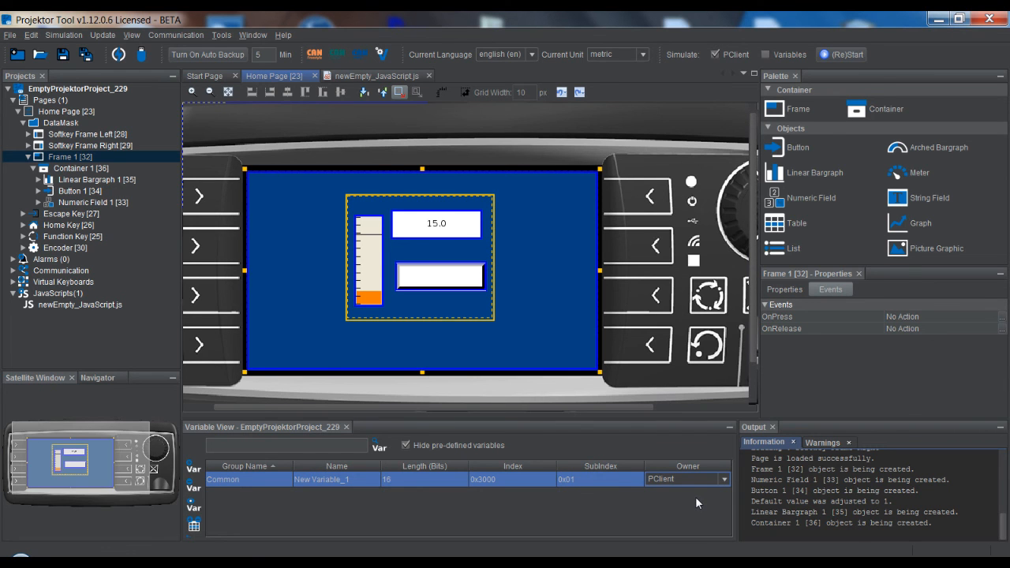